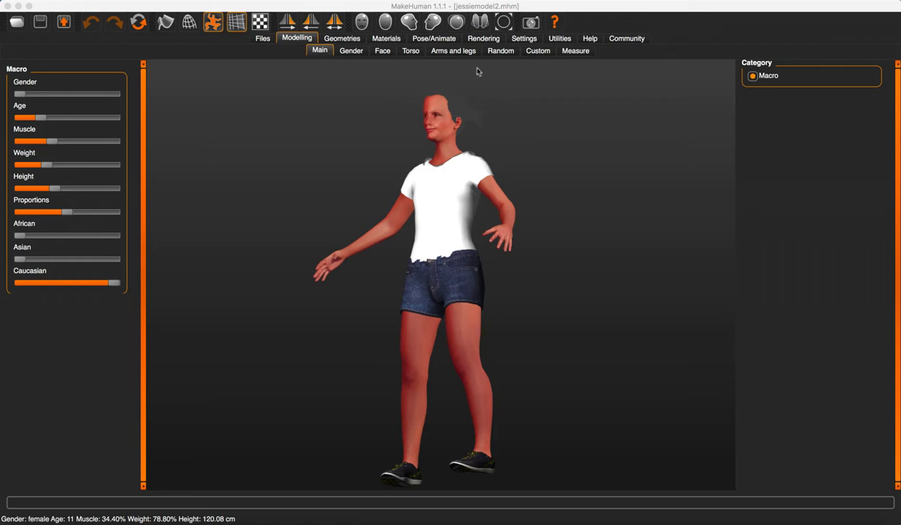
- Look through the face, torso, gender, and arms and legs modelling categories for the character
left_click(384, 56)
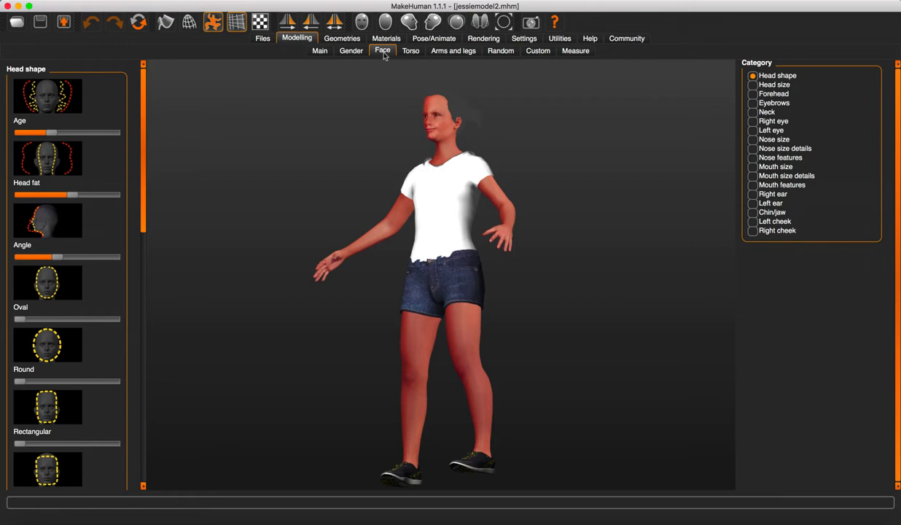
left_click(405, 55)
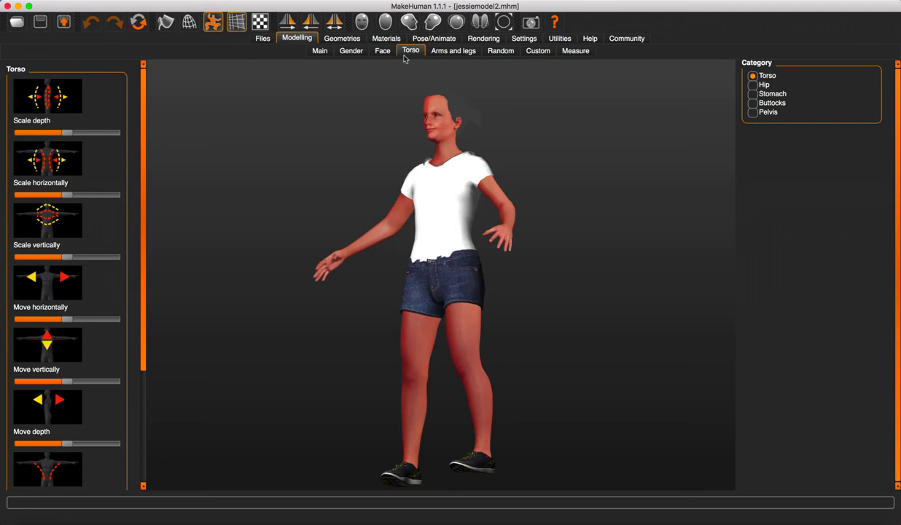
left_click(347, 53)
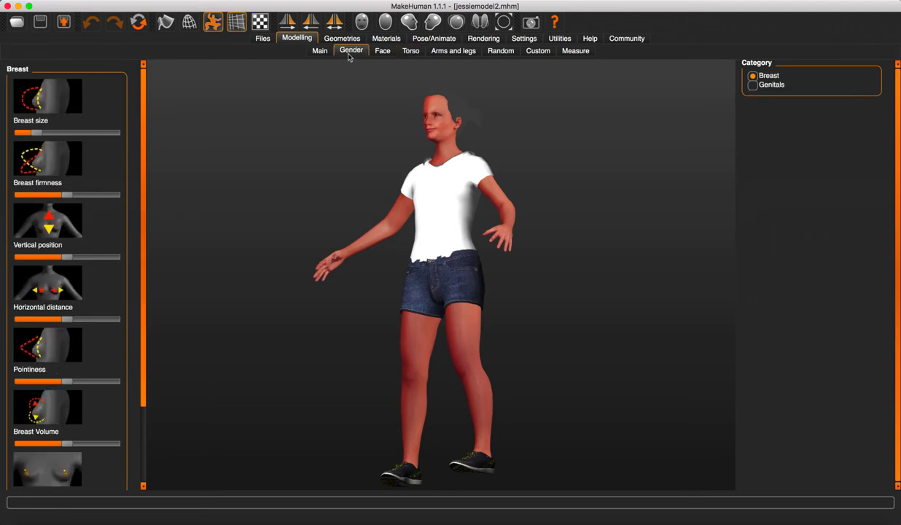
left_click(411, 55)
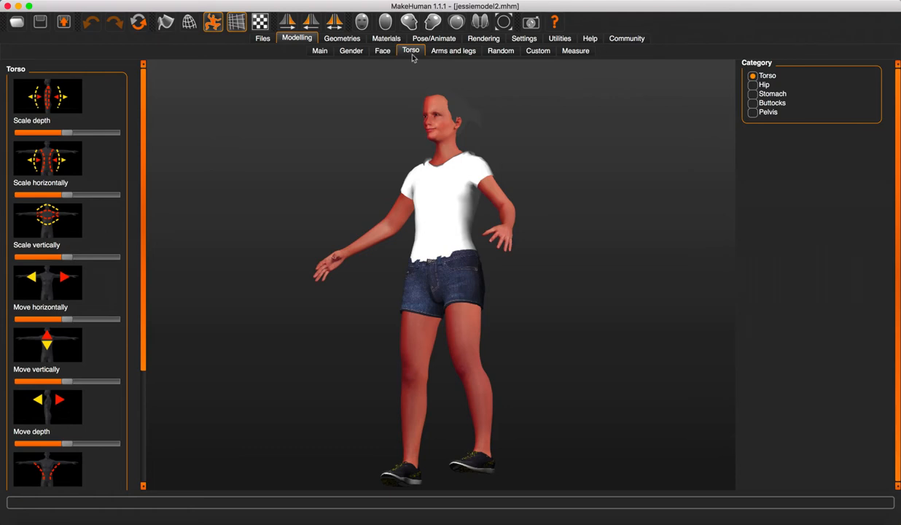
left_click(457, 56)
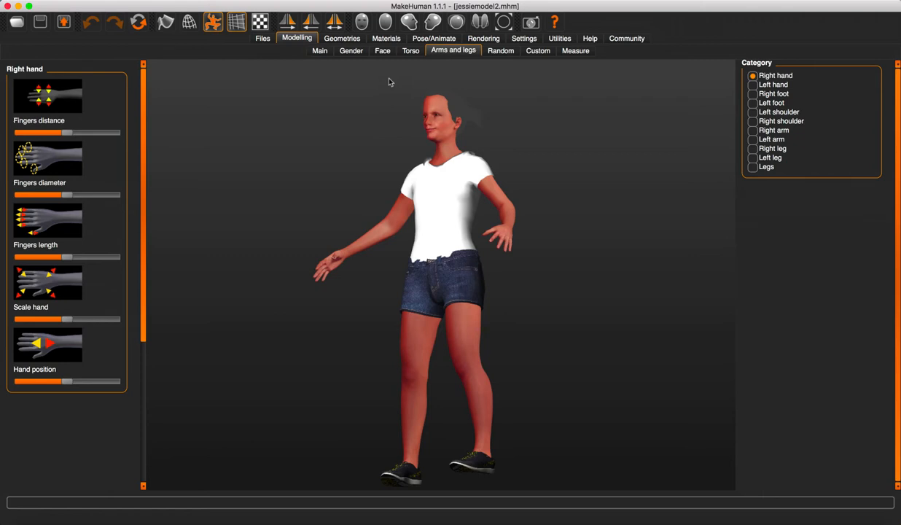
- Preview the Cmu mb skeleton preset on the character, and set the rig to Game engine
left_click(433, 38)
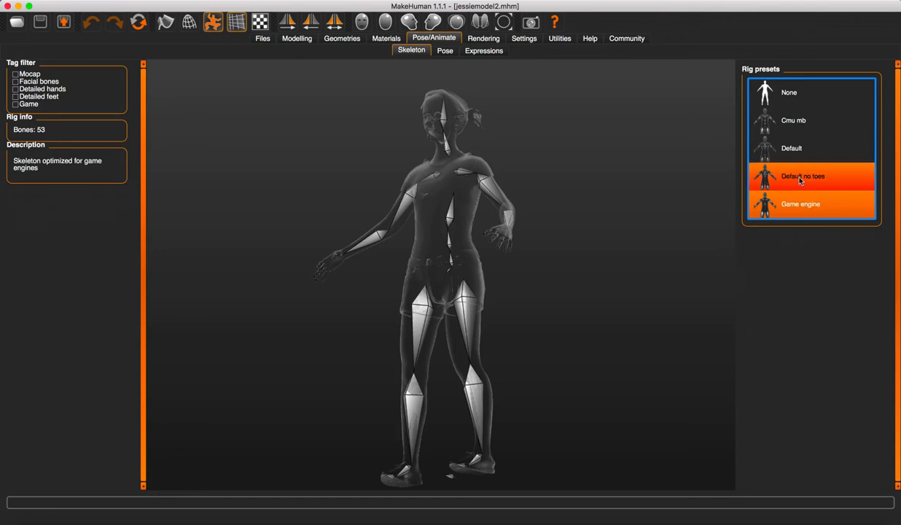
left_click(790, 121)
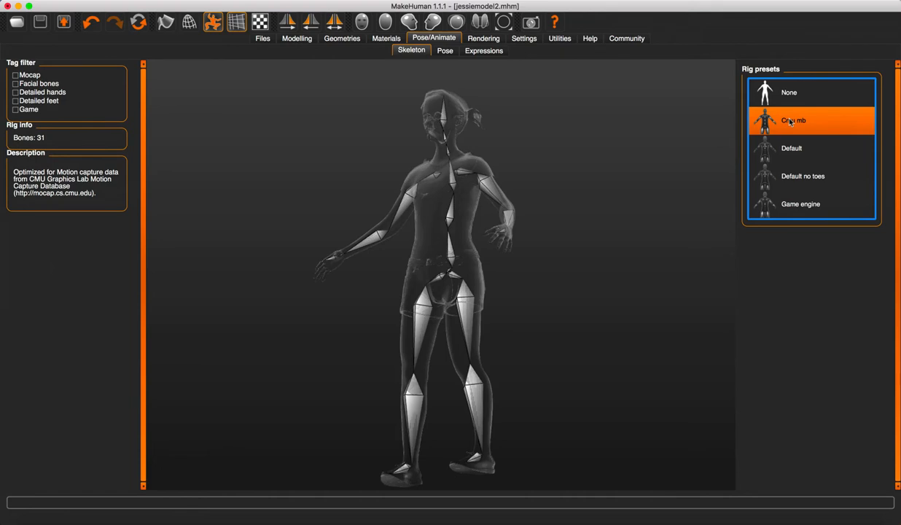
left_click(795, 204)
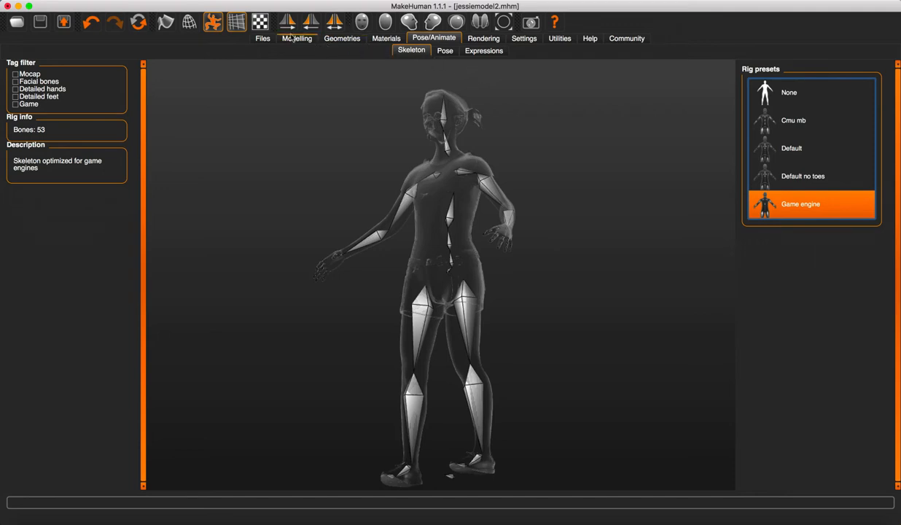
- Look over the clothes and skin material libraries, and the export settings for the jessiemodel2 character
left_click(267, 39)
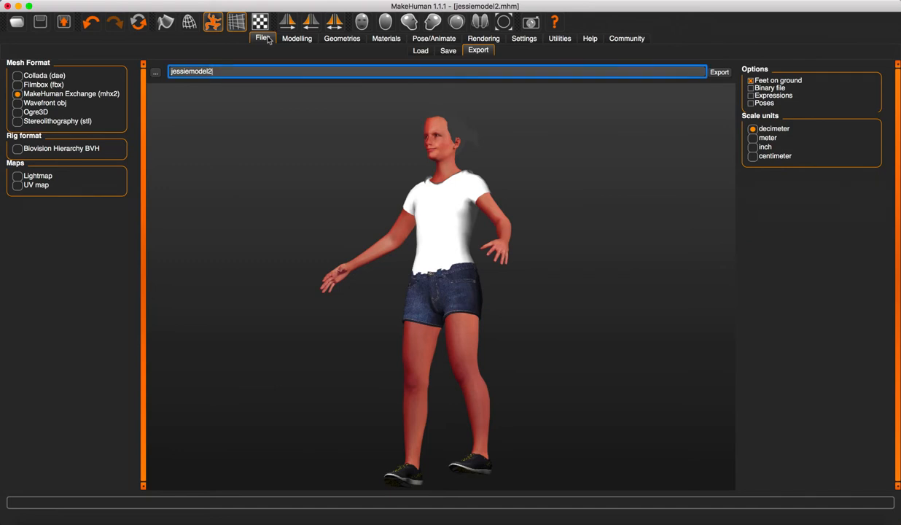
left_click(293, 41)
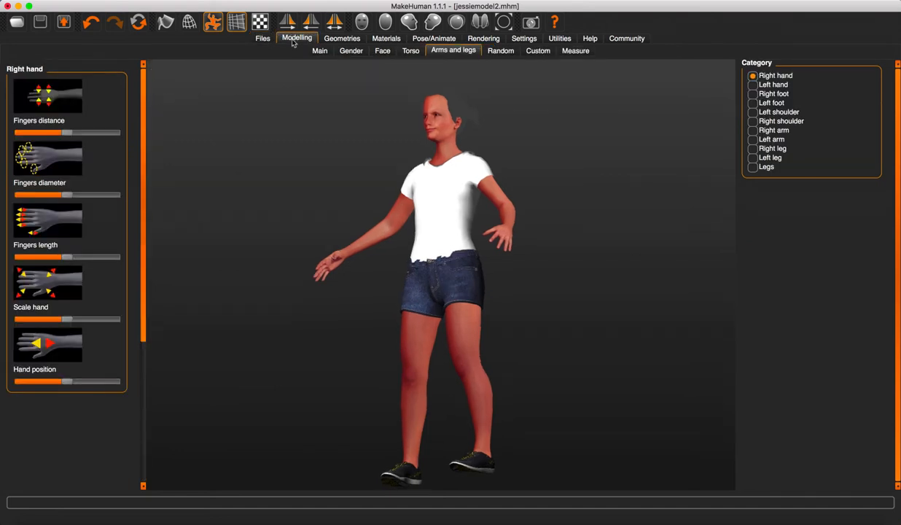
left_click(343, 41)
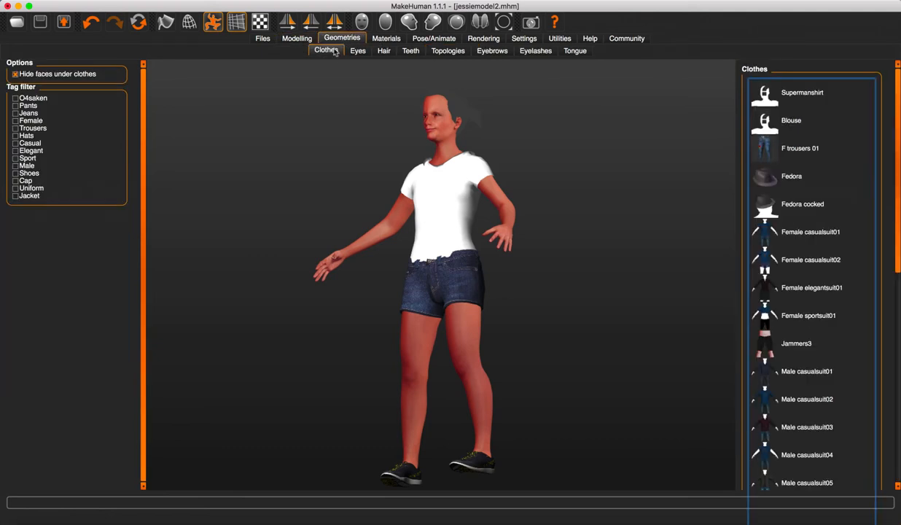
left_click(806, 261)
left_click(394, 39)
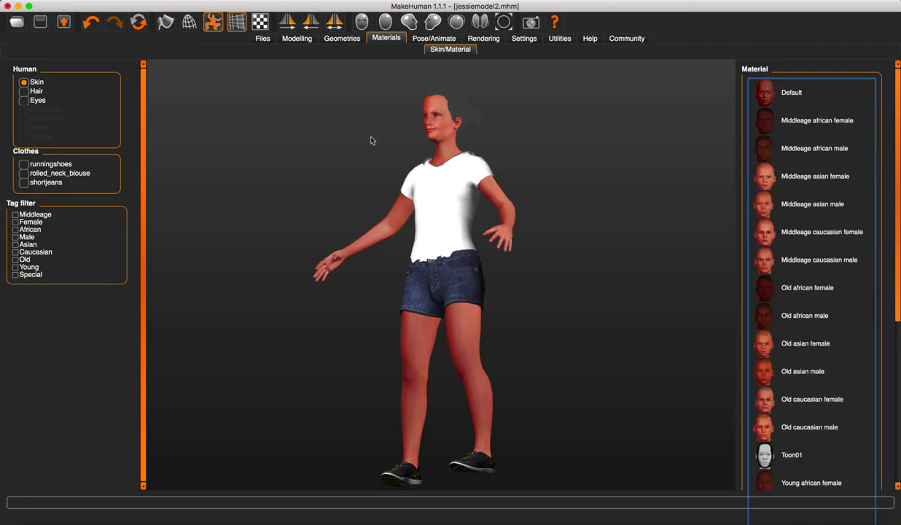
left_click(263, 38)
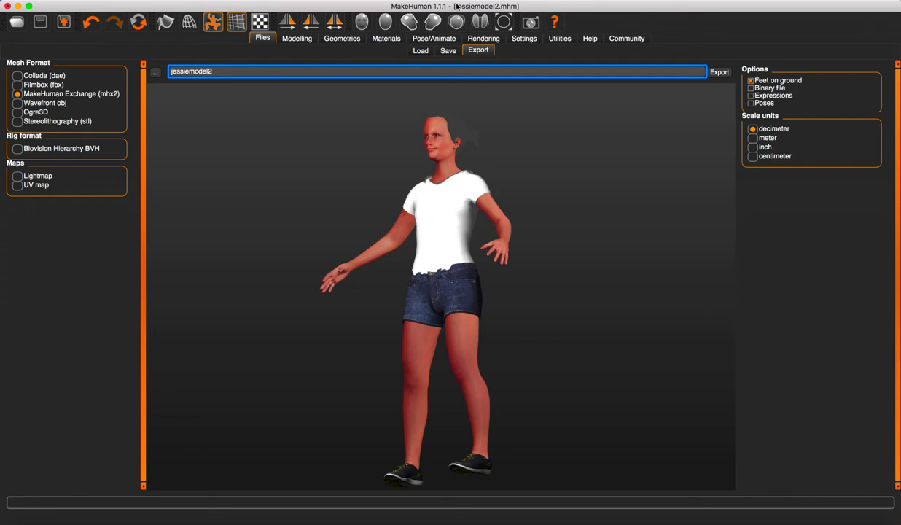
- Switch to Blender and examine the MakeHuman Exchange 2 (.mhx2) add-on in the user preferences and the file import options
key("super+Tab")
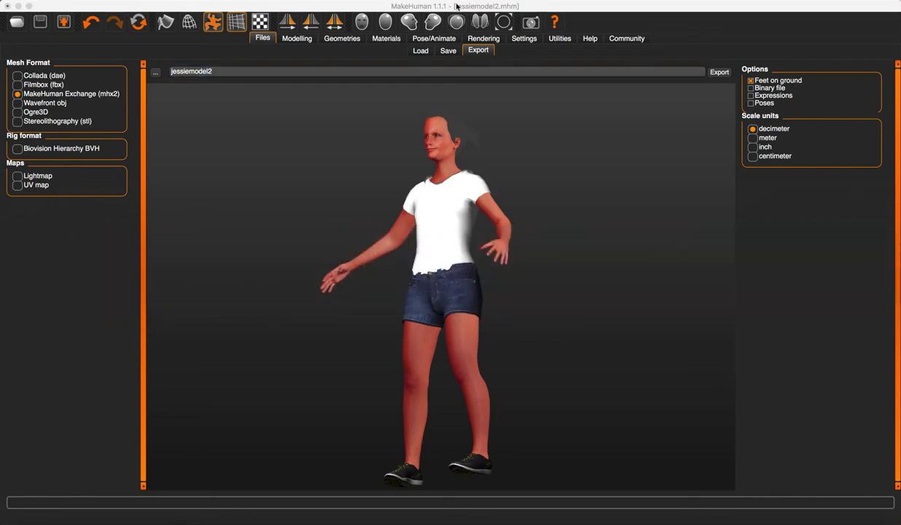
key("super+Tab")
key("super+Tab")
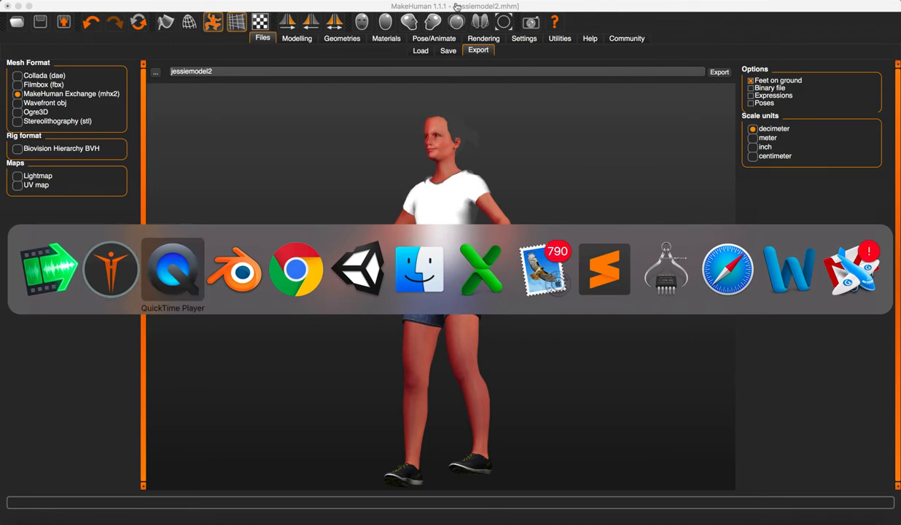
key("super+Tab")
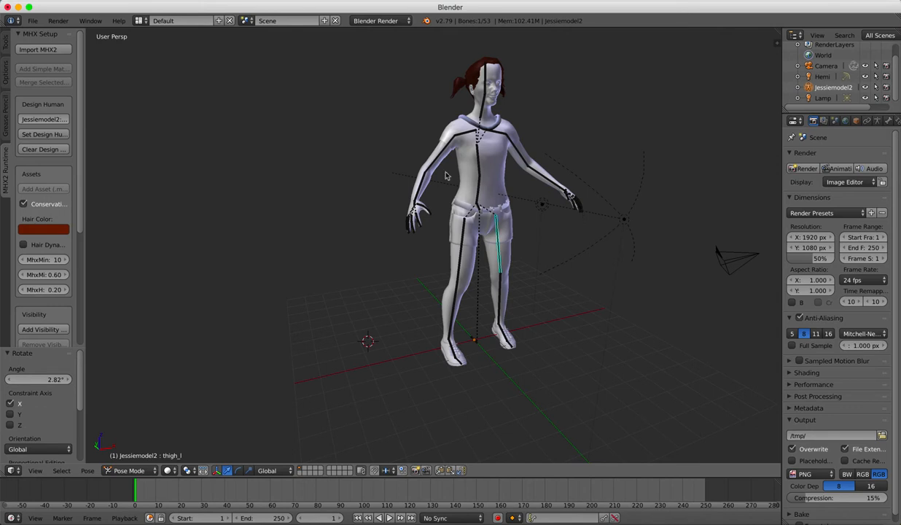
left_click(34, 20)
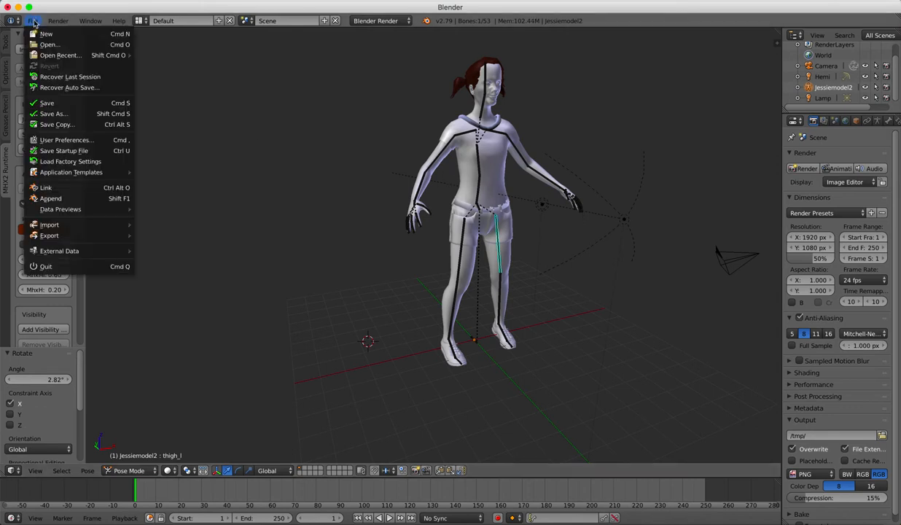
left_click(76, 143)
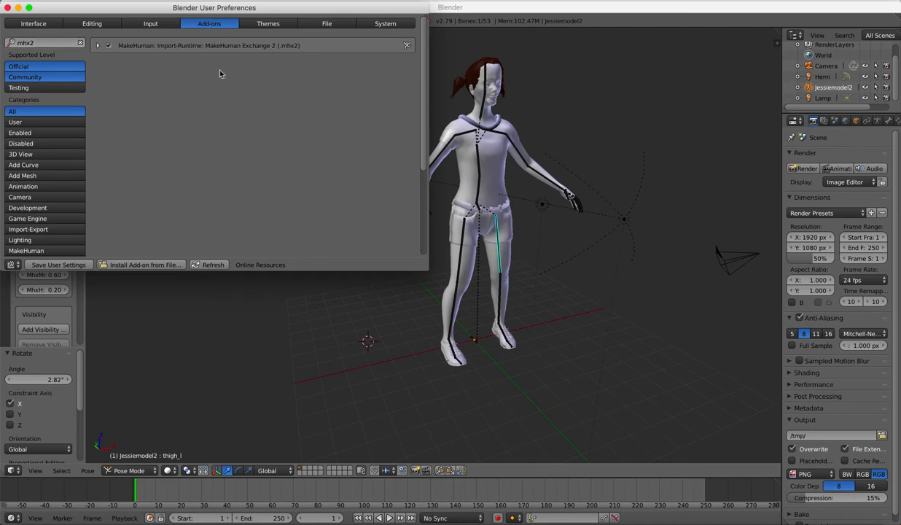
left_click(108, 46)
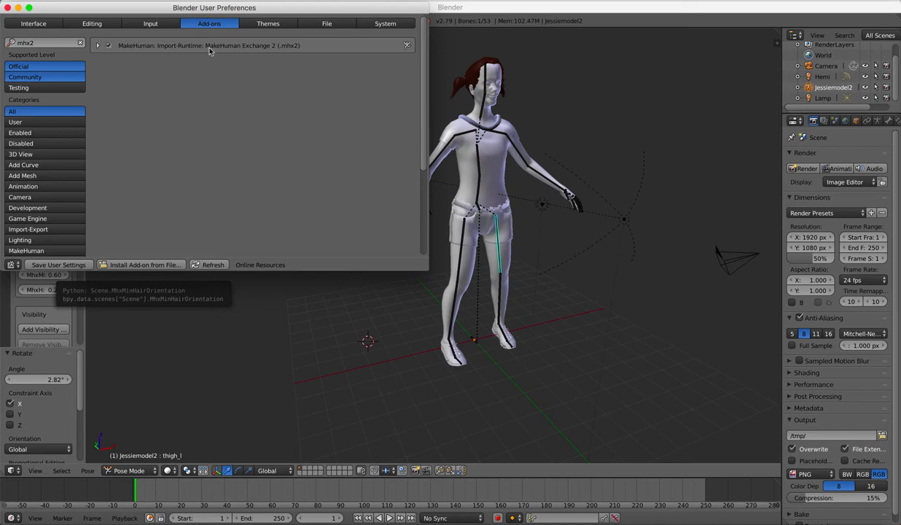
left_click(164, 356)
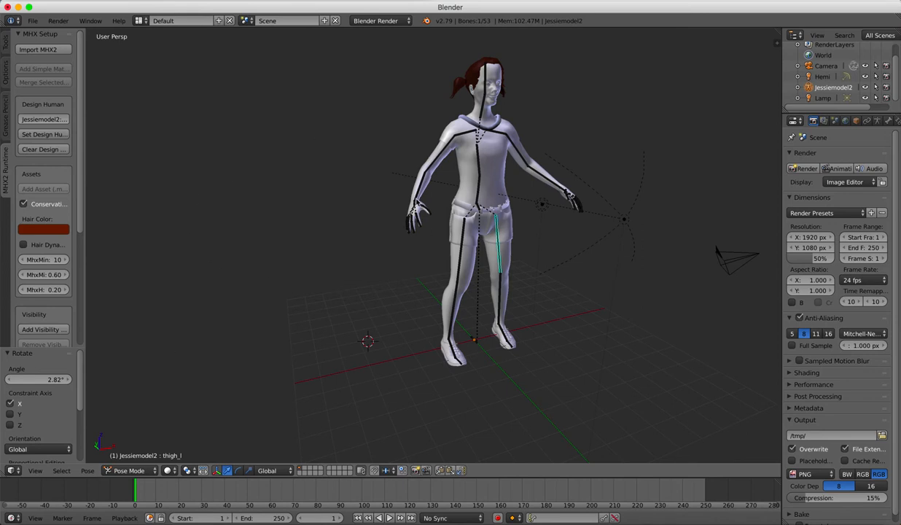
left_click(34, 21)
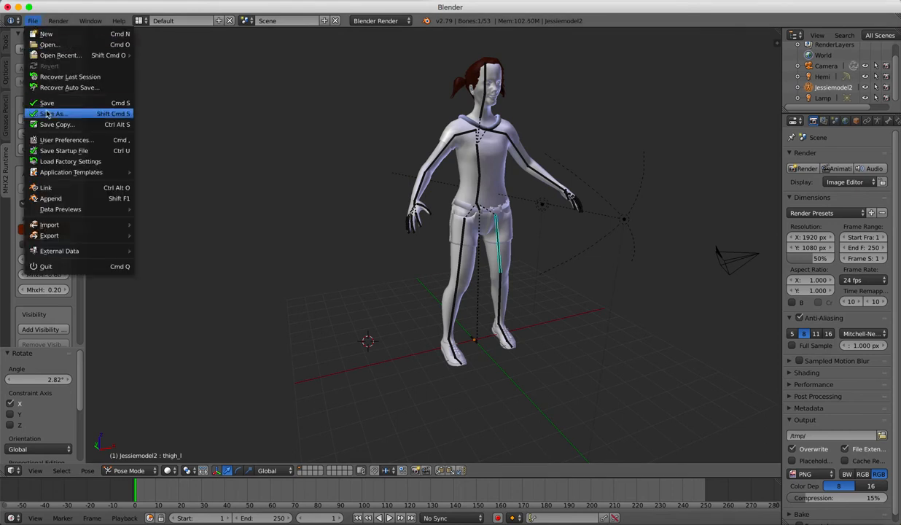
mouse_move(57, 227)
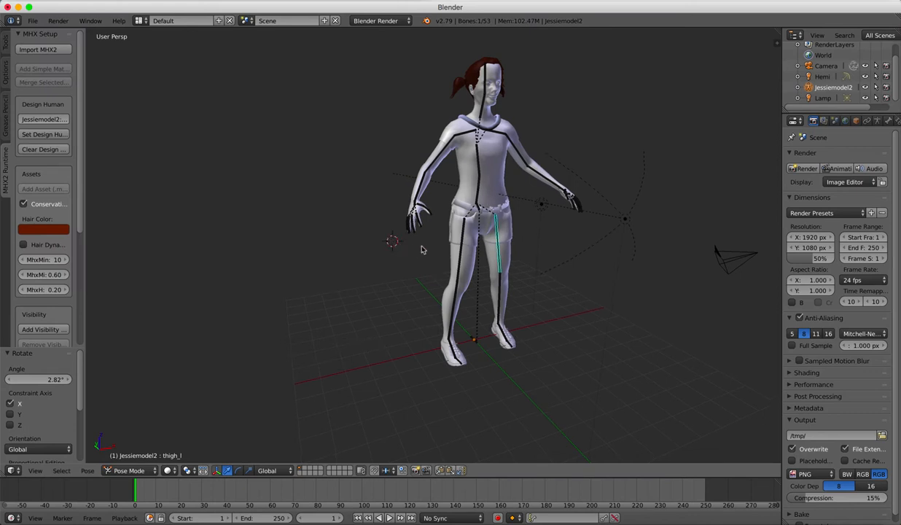
- Inspect the imported character from several sides in solid shading and in a rendered preview
scroll(422, 250, "left", 5)
scroll(611, 230, "right", 10)
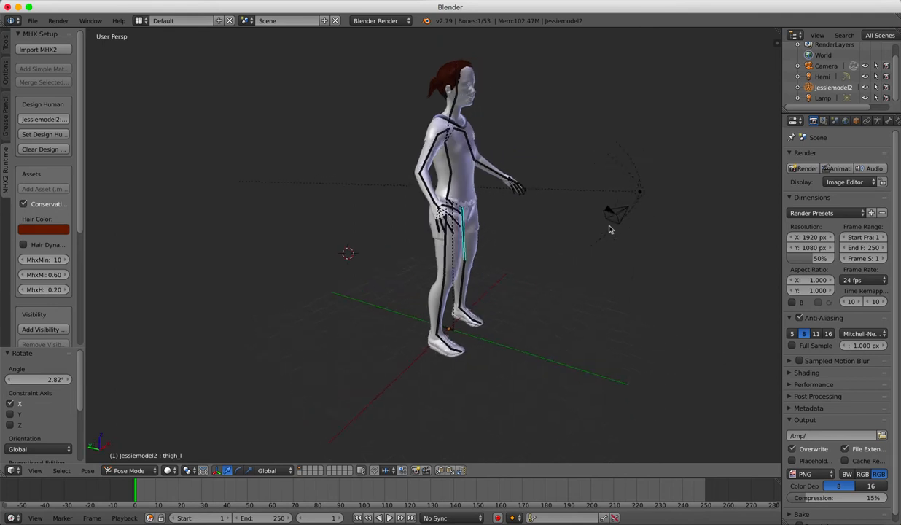
scroll(610, 229, "left", 5)
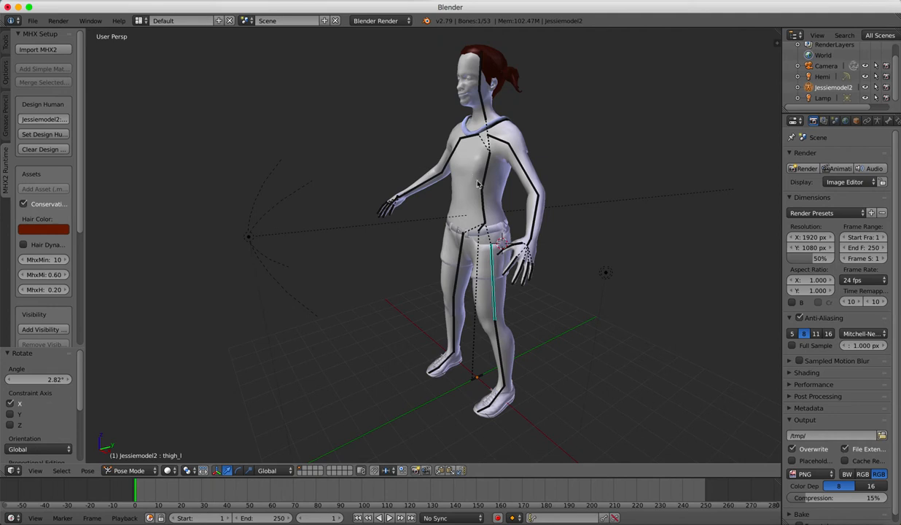
middle_click_drag(481, 176, 478, 179)
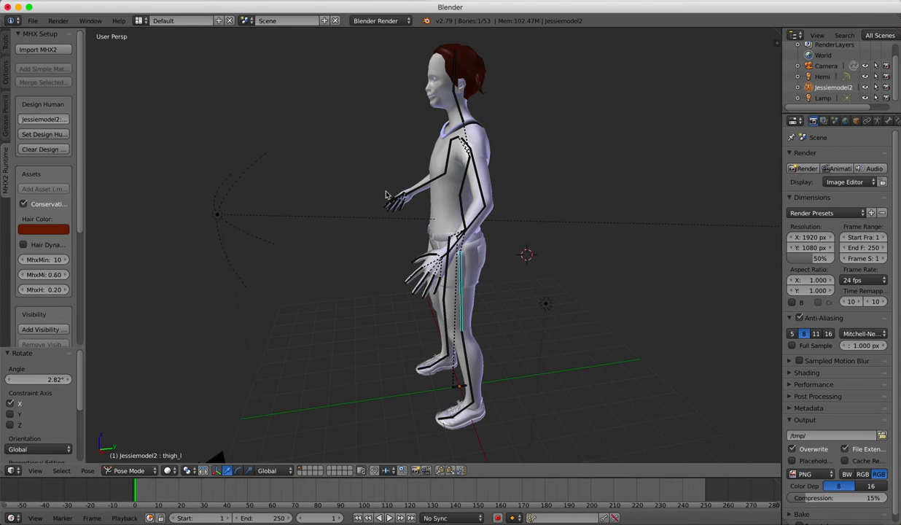
key("shift+z")
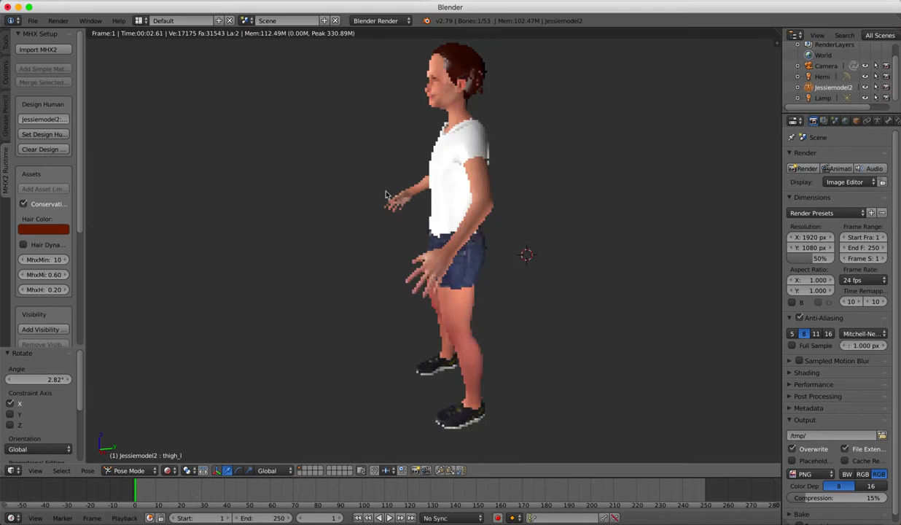
middle_click_drag(396, 196, 409, 203)
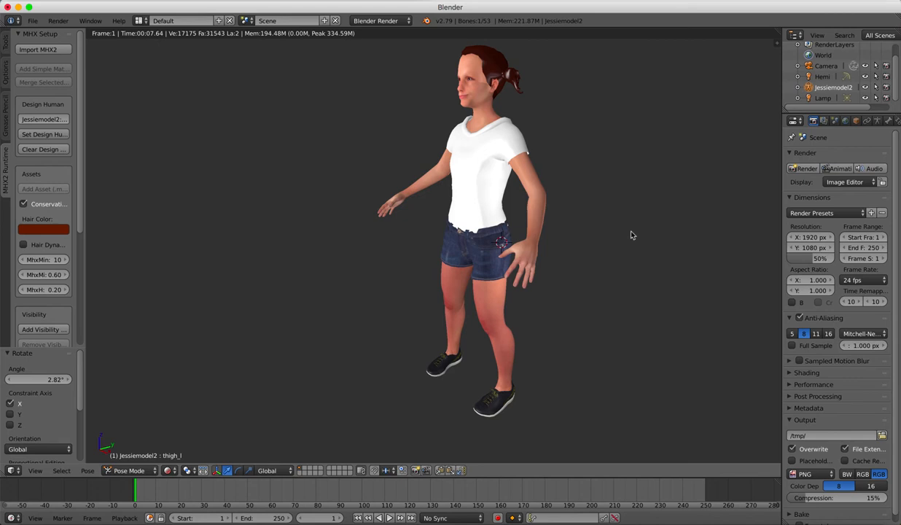
key("shift+z")
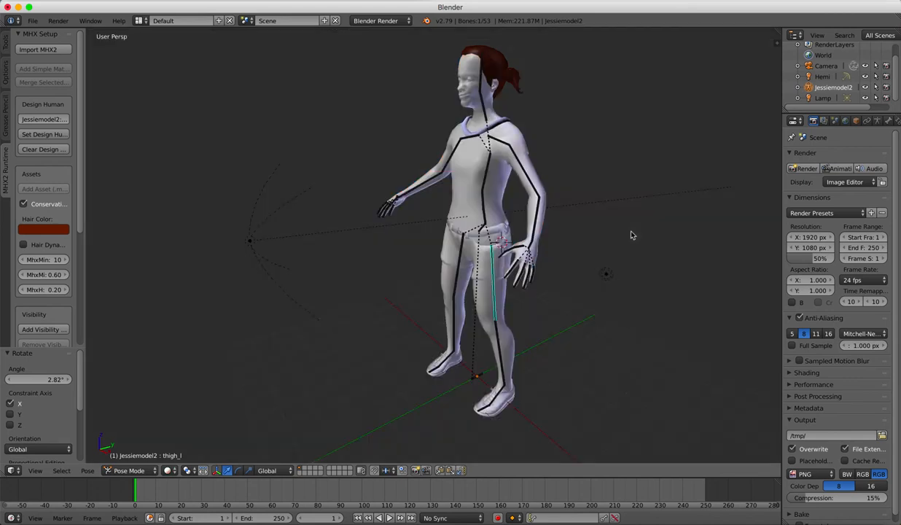
- Examine the leg bones from the side by selecting the right calf bone and the left calf bone
scroll(648, 249, "down", 5)
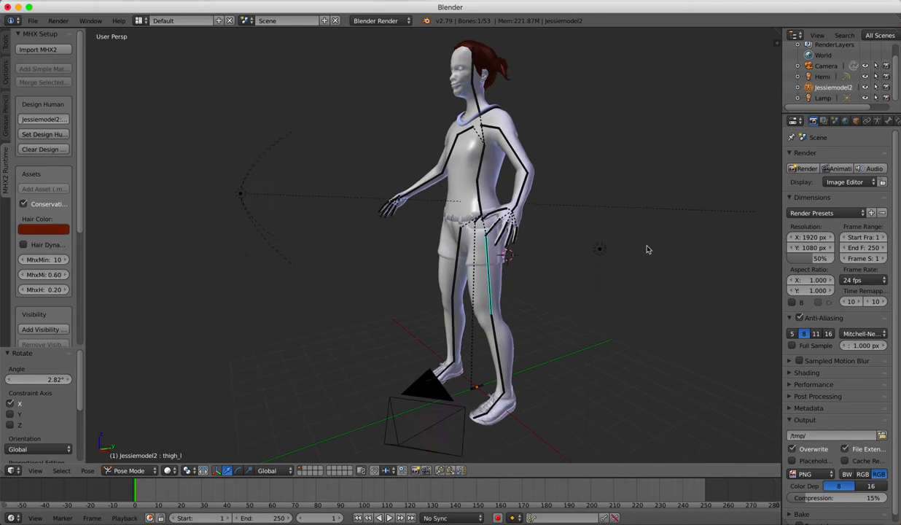
scroll(647, 249, "right", 10)
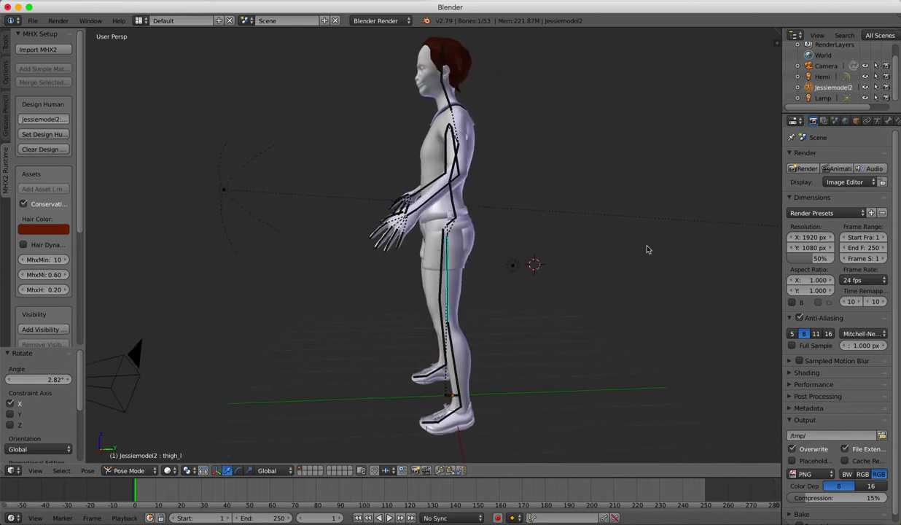
scroll(648, 250, "right", 3)
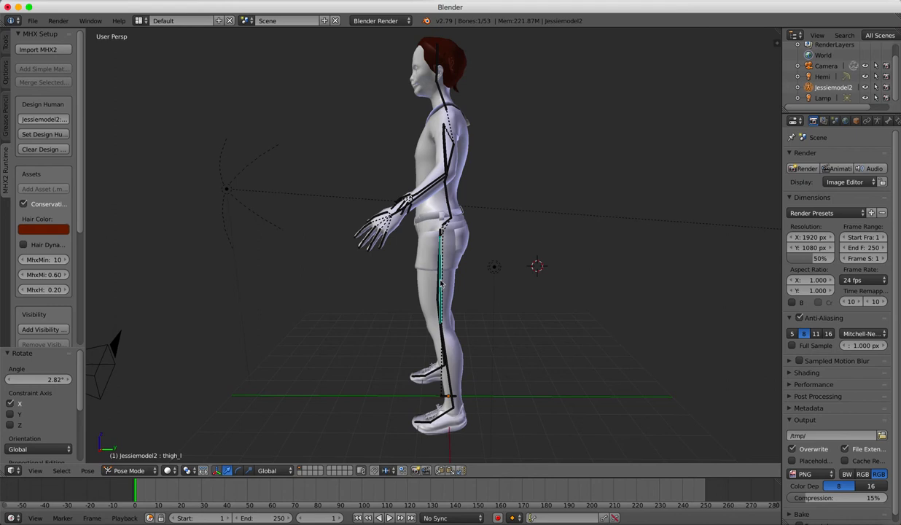
right_click(442, 344)
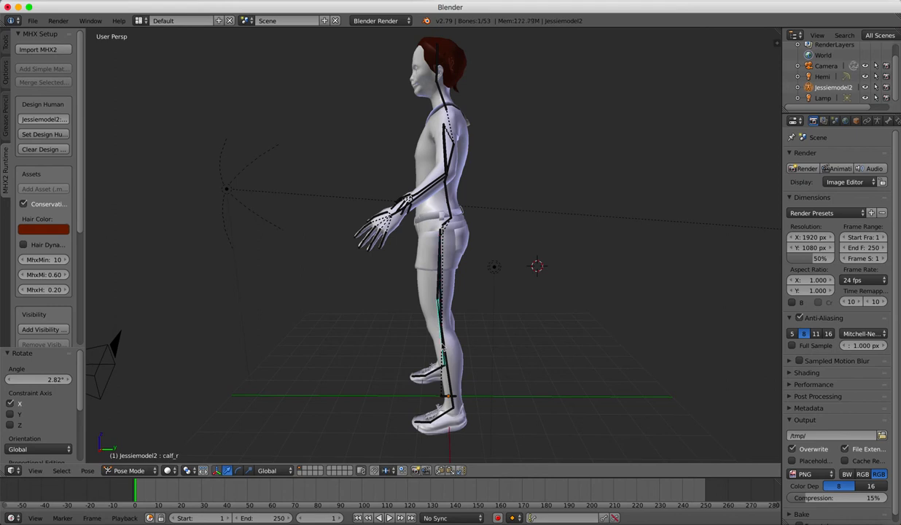
right_click(450, 386)
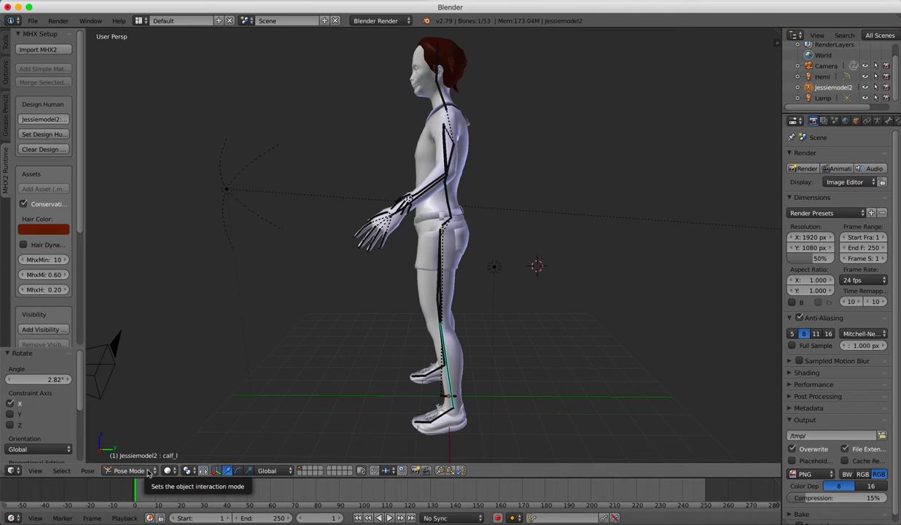
- Select the head bone of the character's armature in Pose Mode
scroll(404, 296, "up", 2)
scroll(403, 297, "left", 6)
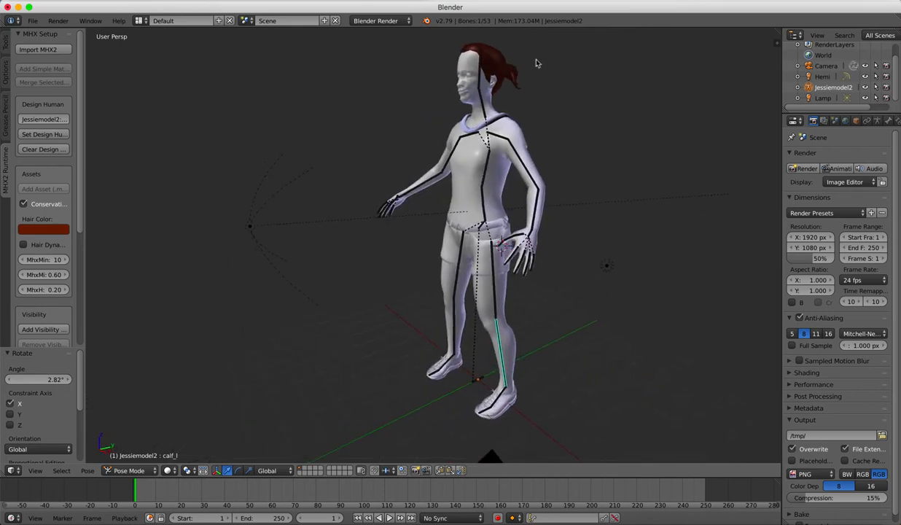
right_click(481, 75)
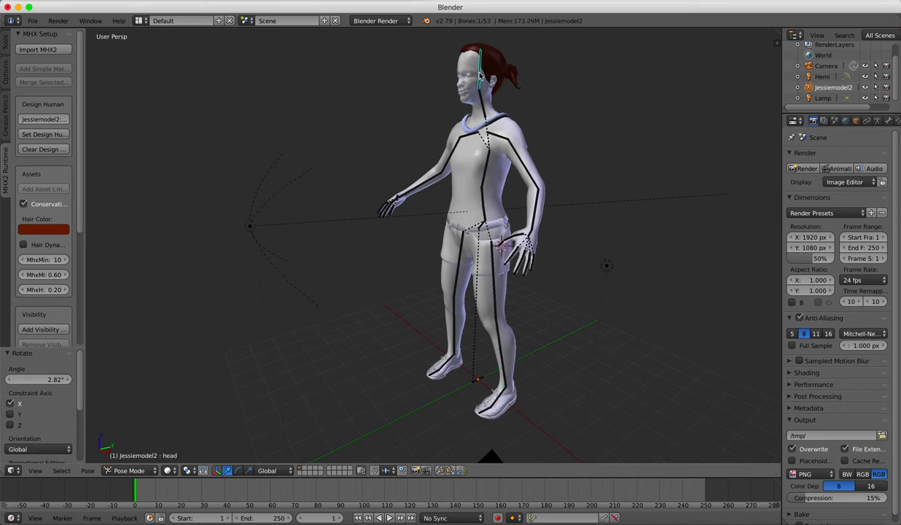
- Insert a rotation keyframe for the head bone at frame 1
middle_click_drag(479, 114, 493, 118)
scroll(494, 119, "left", 8)
scroll(493, 119, "left", 8)
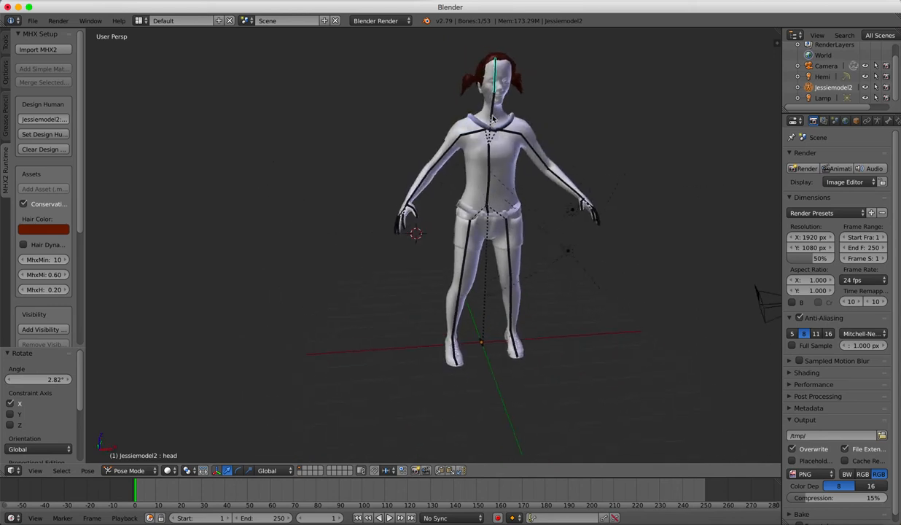
scroll(494, 119, "left", 5)
scroll(493, 119, "right", 10)
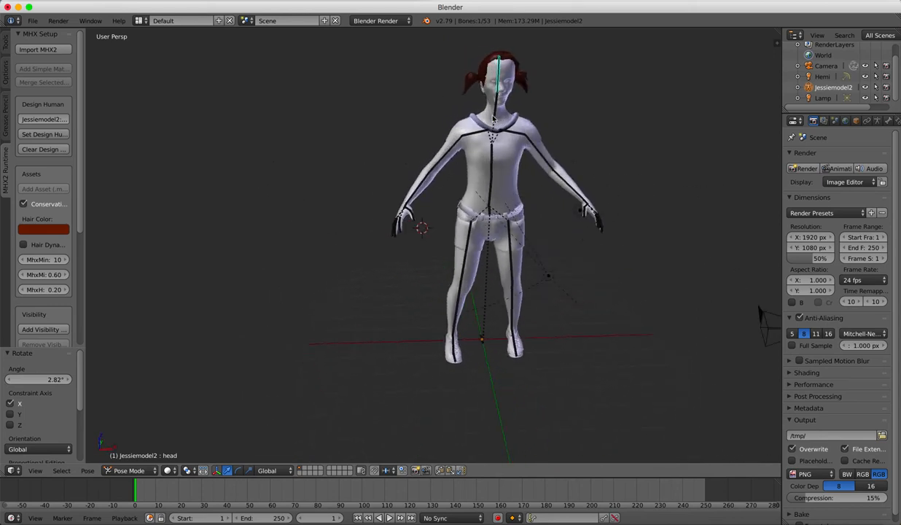
scroll(494, 119, "left", 10)
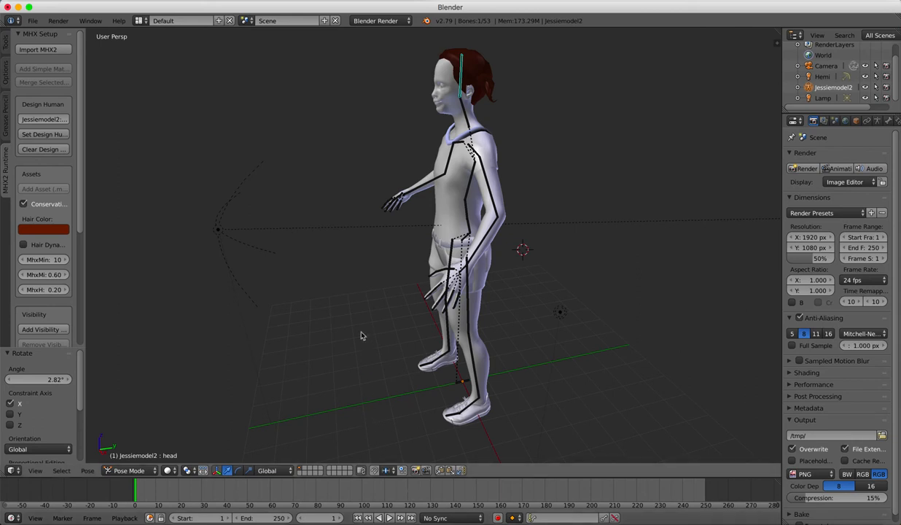
scroll(323, 308, "left", 5)
scroll(323, 308, "right", 10)
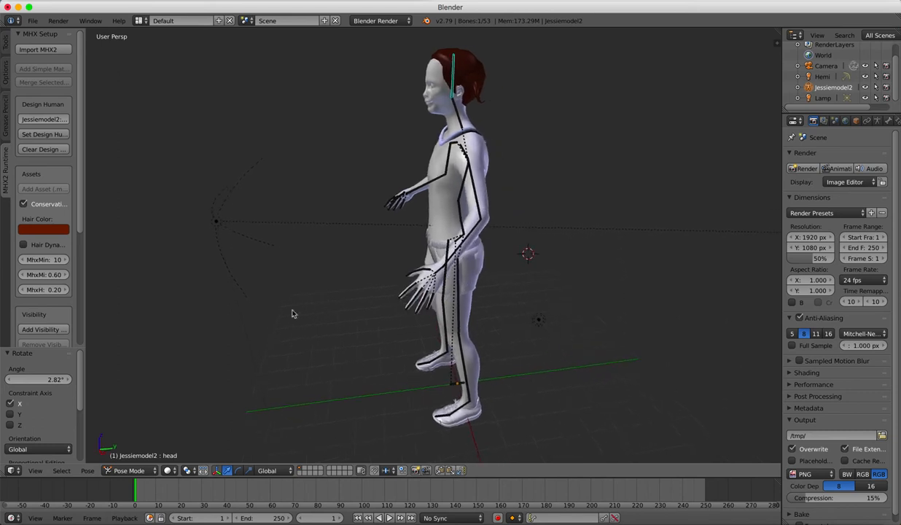
key("i")
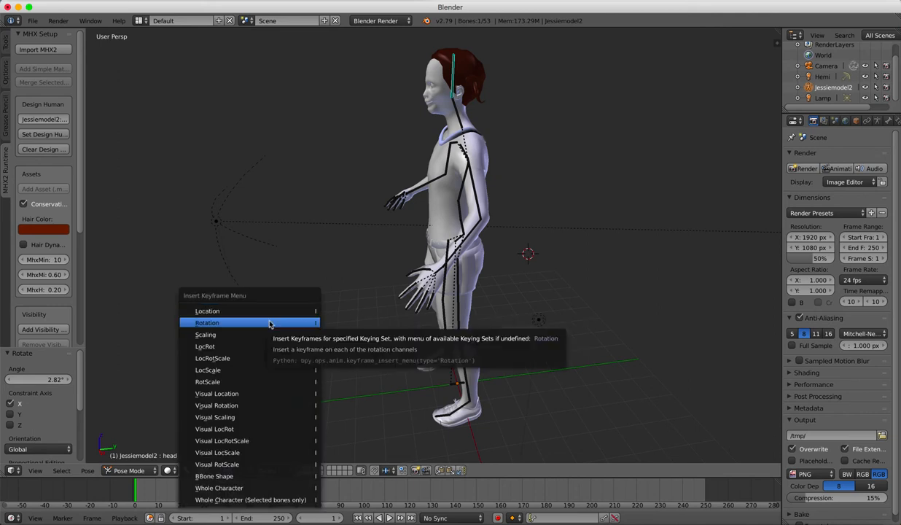
left_click(269, 323)
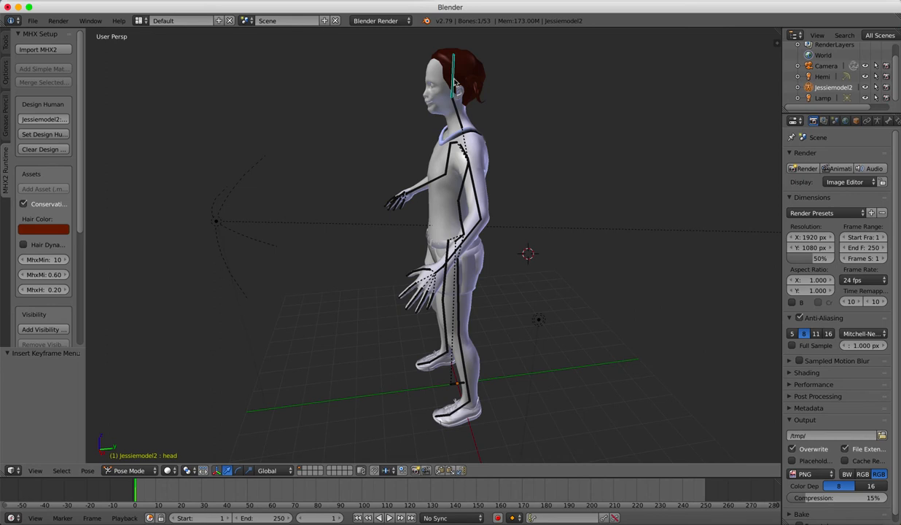
- Try rotating the head bone 58.6° about the global Z axis at frame 1 without keyframing it, checking it against another frame
key("r")
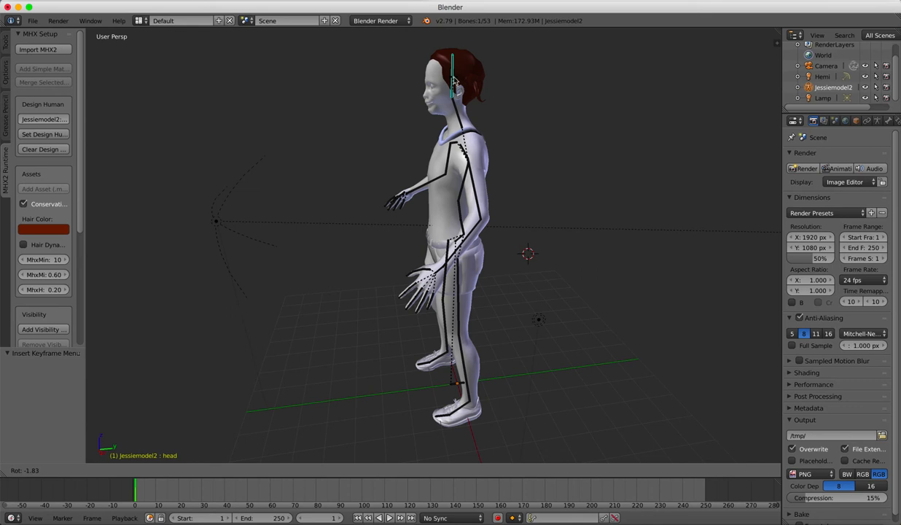
key("z")
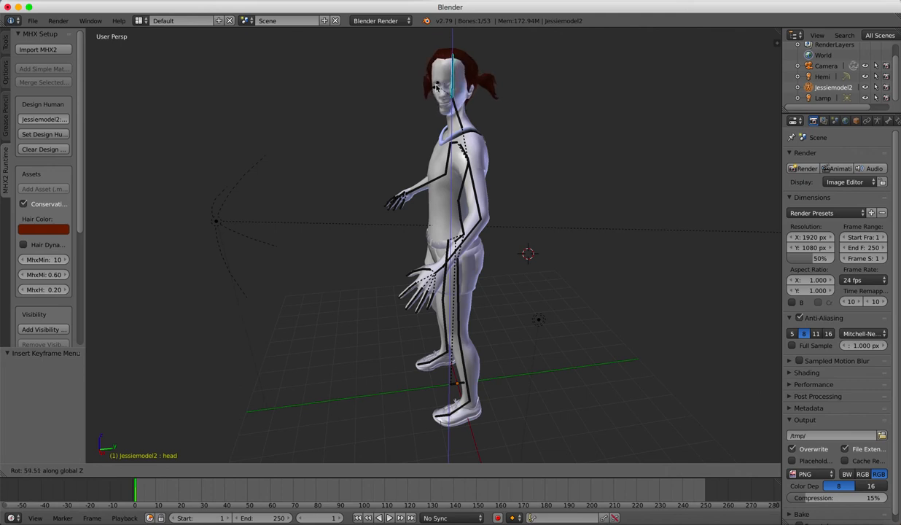
left_click(437, 87)
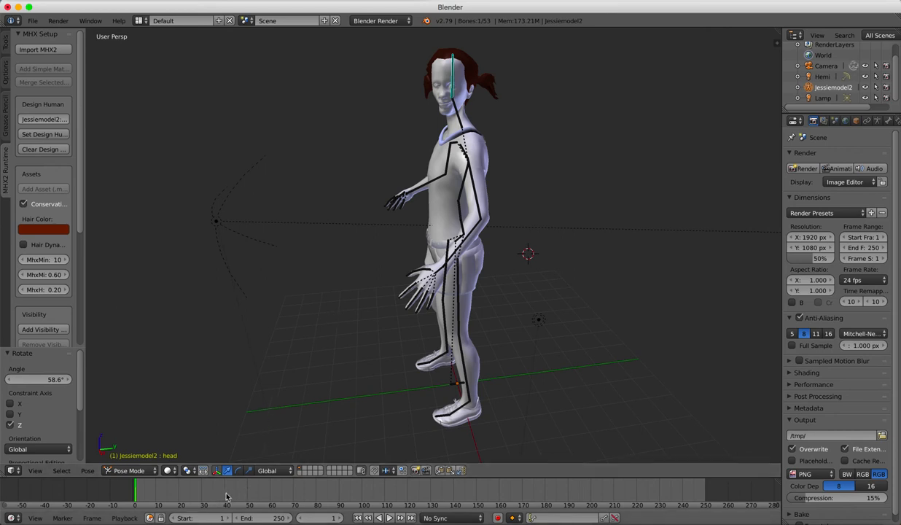
left_click(158, 493)
left_click(135, 494)
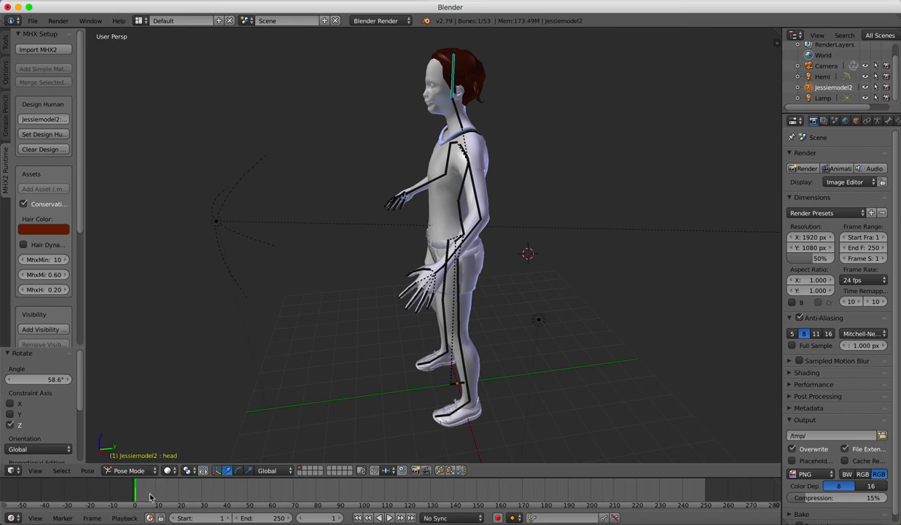
- At frame 11, rotate the head bone 66.5° about the global Z axis and insert a rotation keyframe
left_click(158, 500)
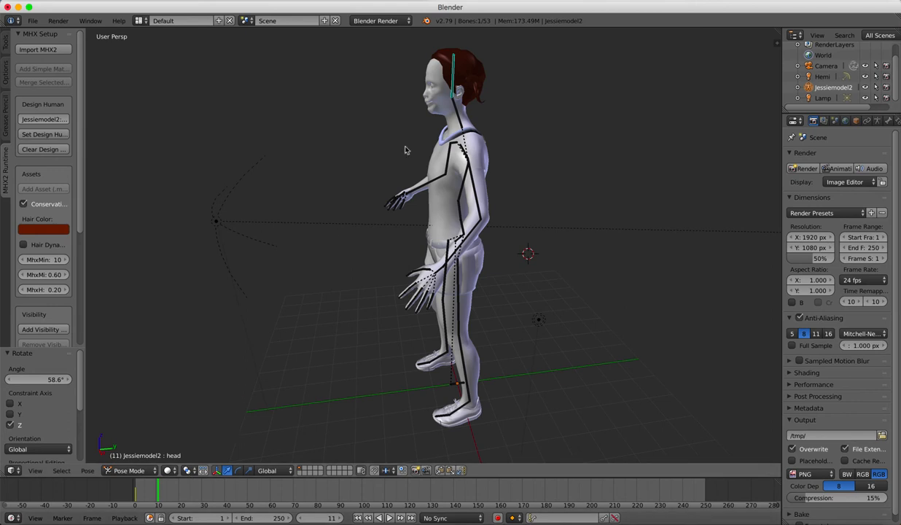
key("z")
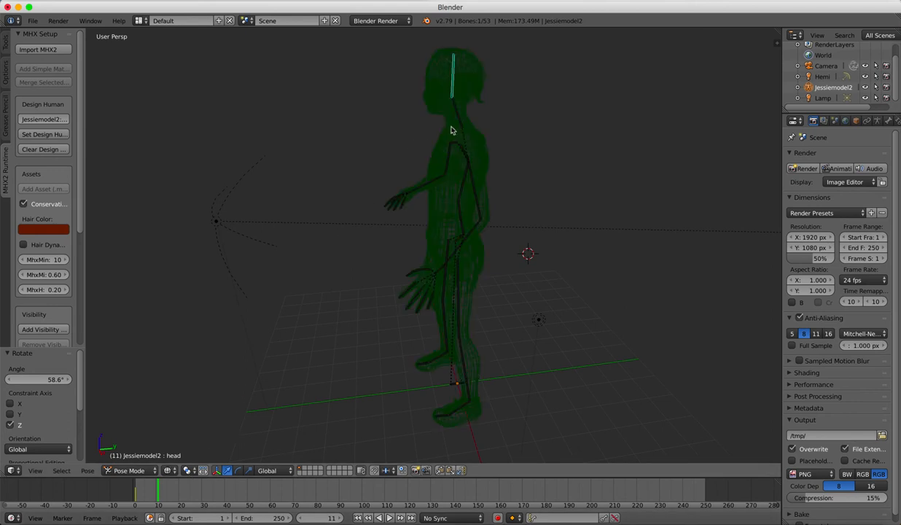
left_click(397, 129)
key("z")
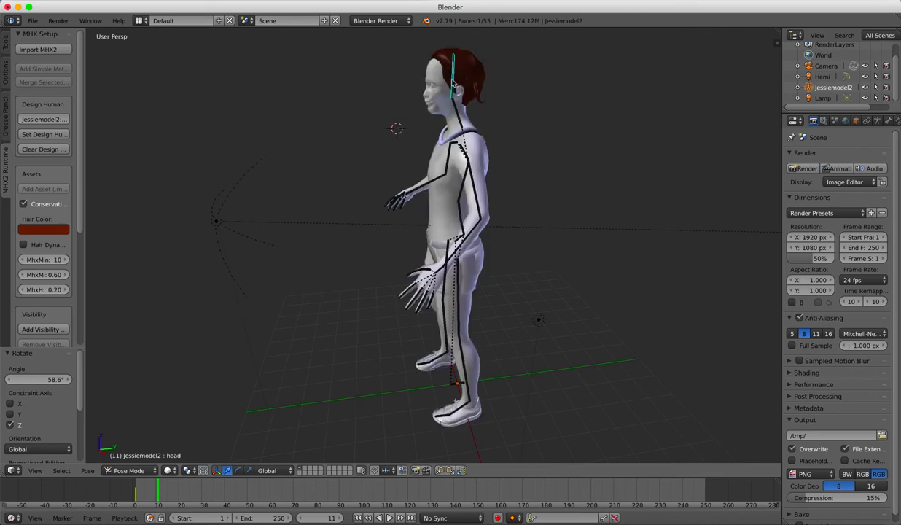
key("r")
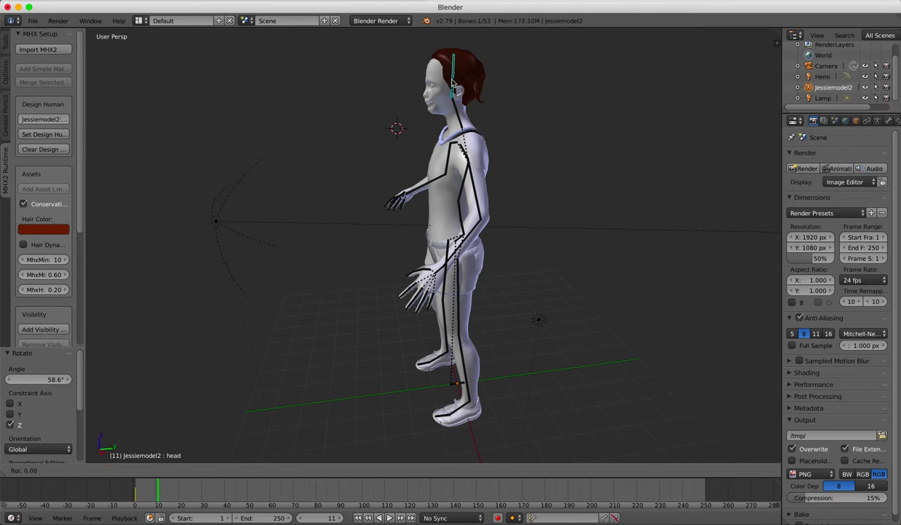
key("z")
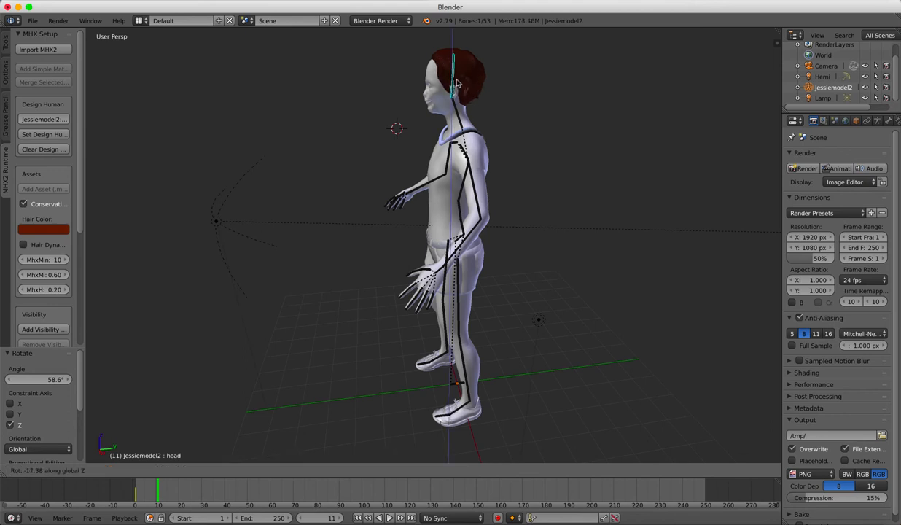
left_click(389, 77)
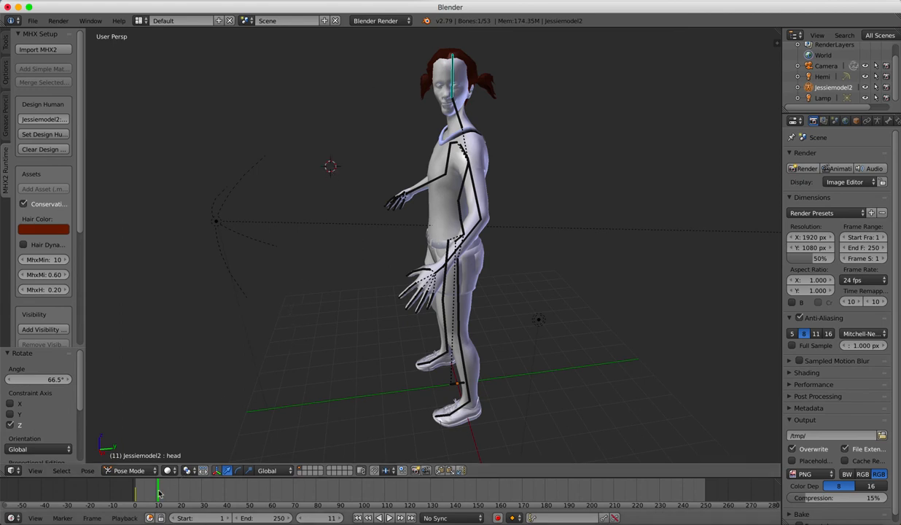
key("i")
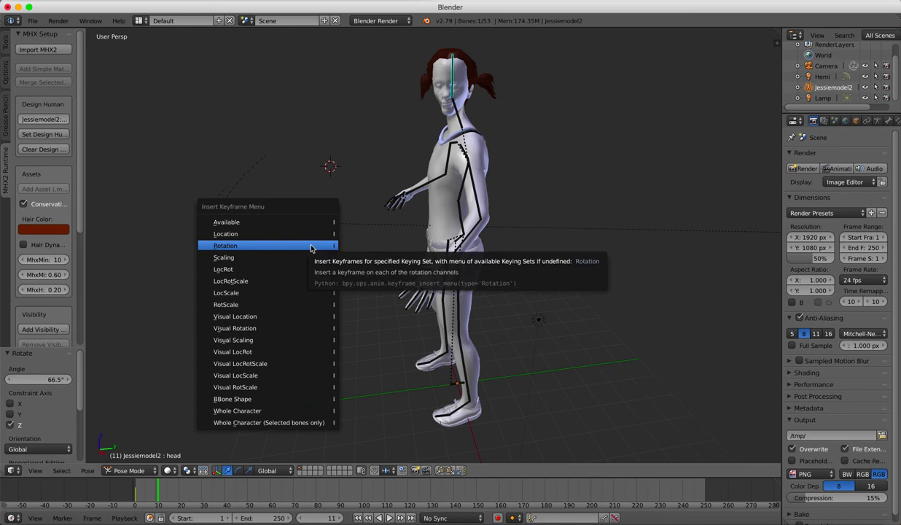
left_click(310, 245)
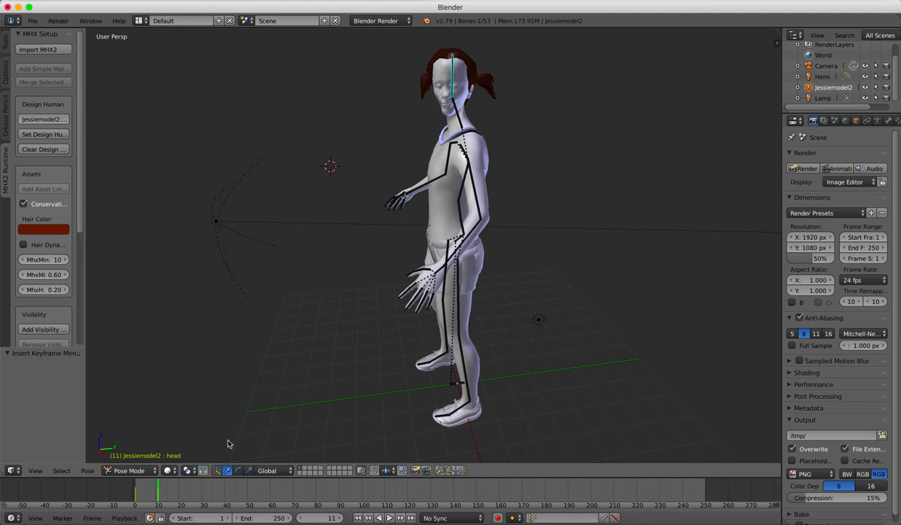
- At frame 20, rotate the head bone by -60.6° and another -73.8° about global Z, and insert a rotation keyframe
left_click(180, 482)
key("r")
key("z")
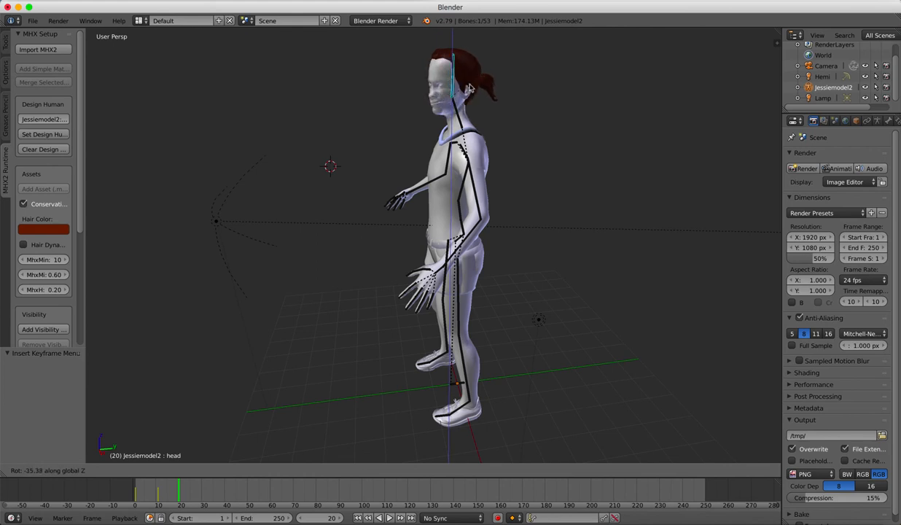
left_click(487, 91)
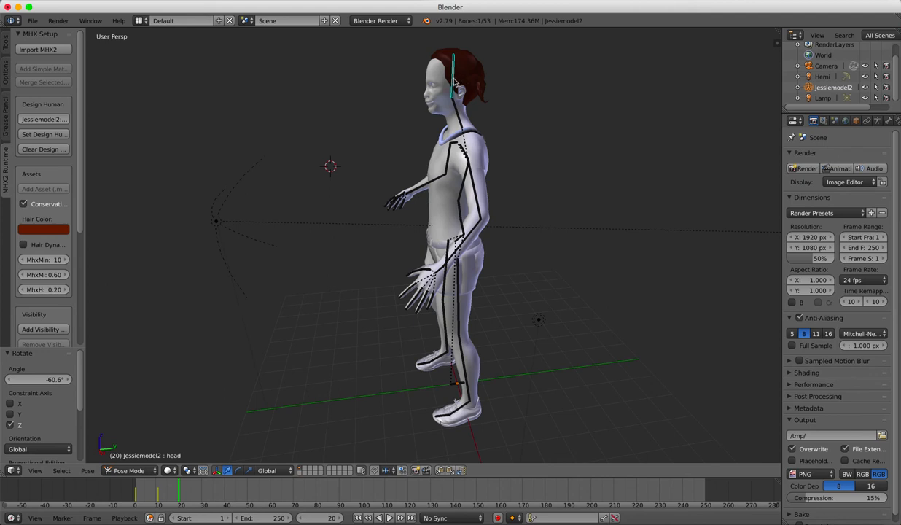
key("r")
key("z")
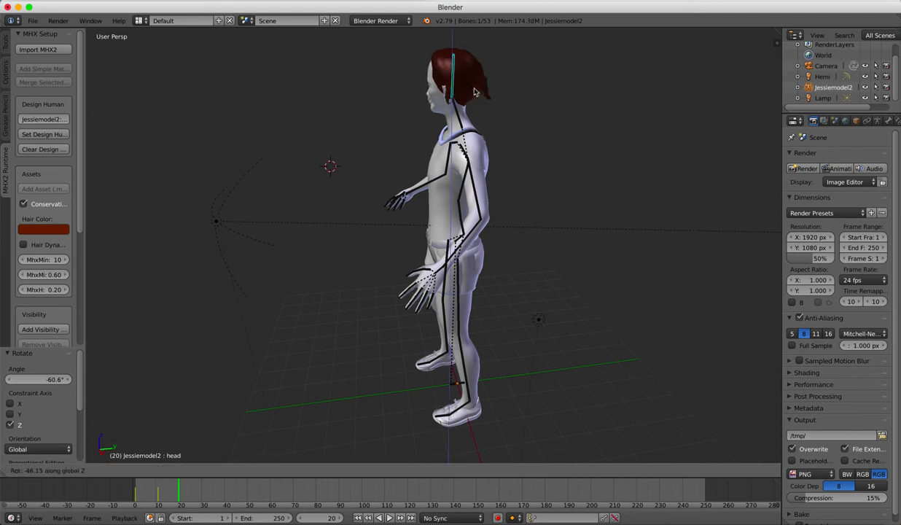
left_click(479, 95)
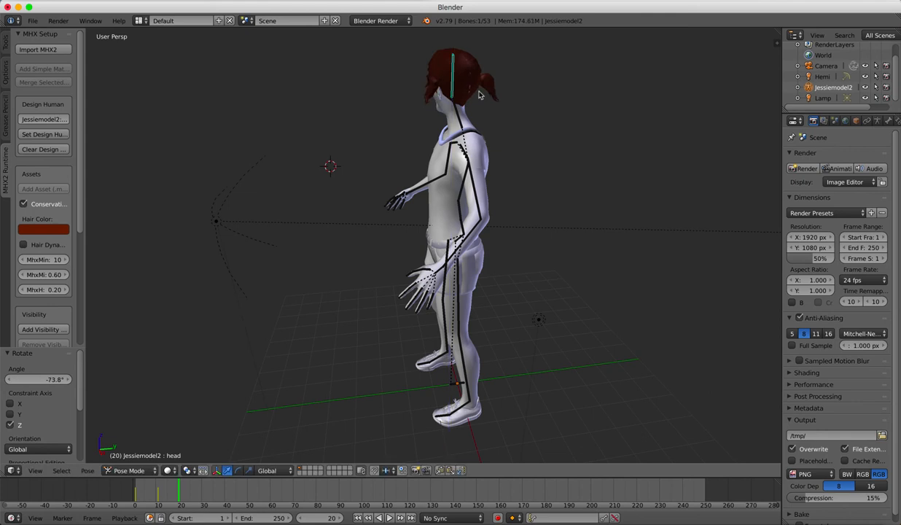
key("i")
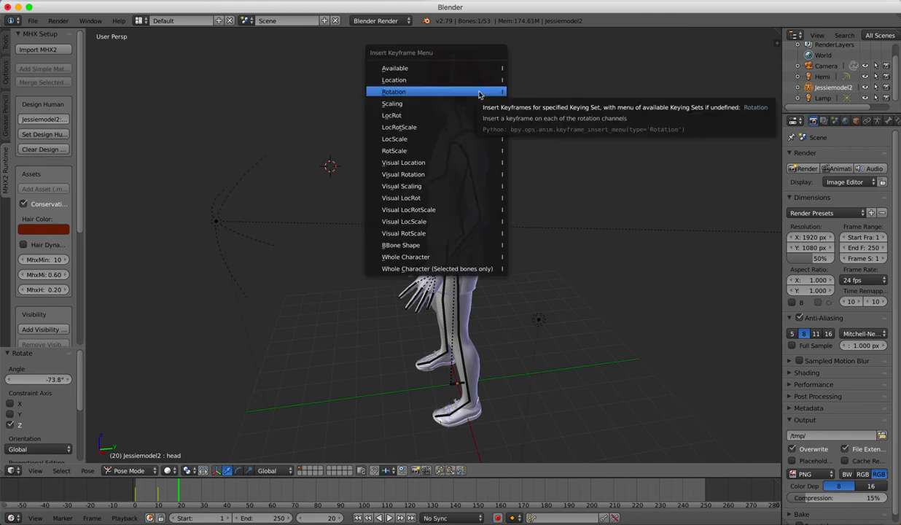
left_click(479, 95)
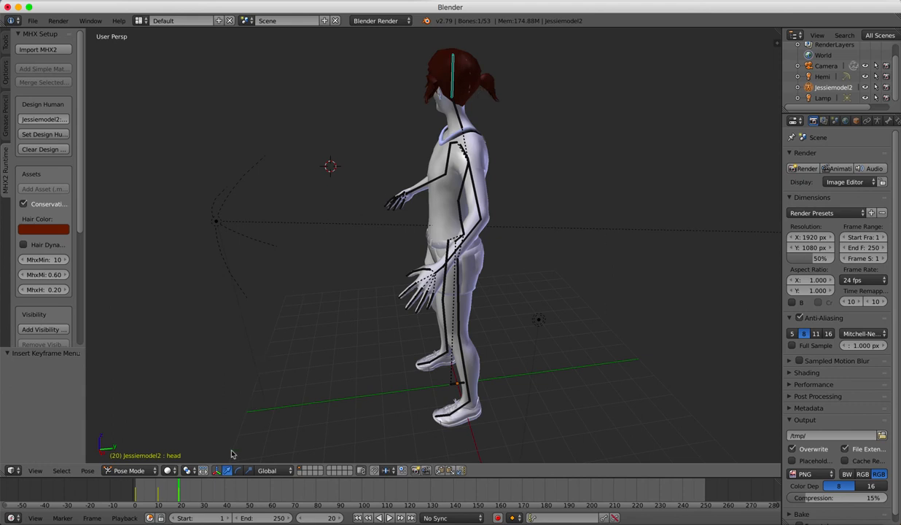
- At frame 30, turn the head bone back 59.4° about the global Z axis and insert a rotation keyframe
left_click(203, 498)
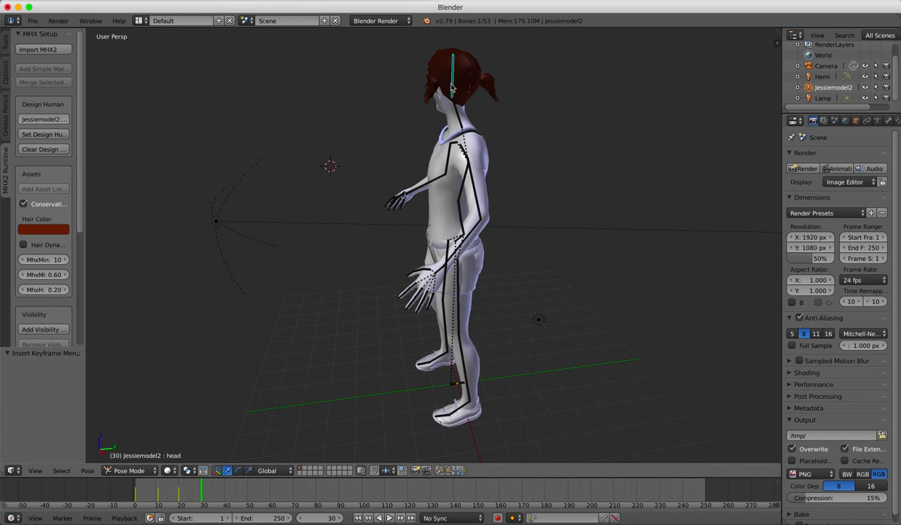
key("r")
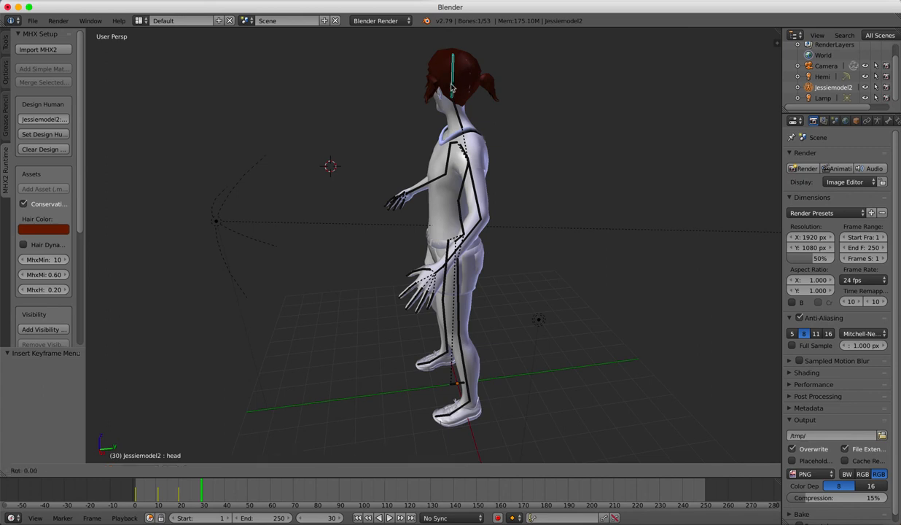
key("z")
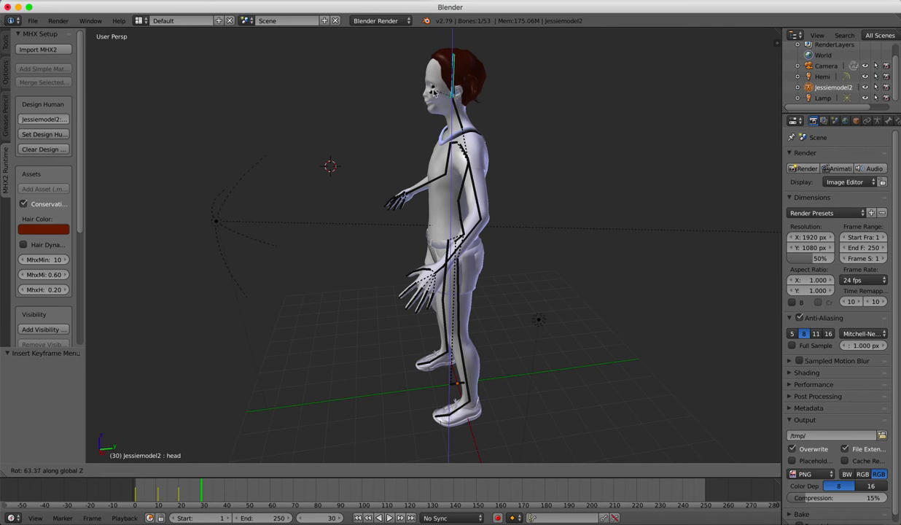
left_click(439, 93)
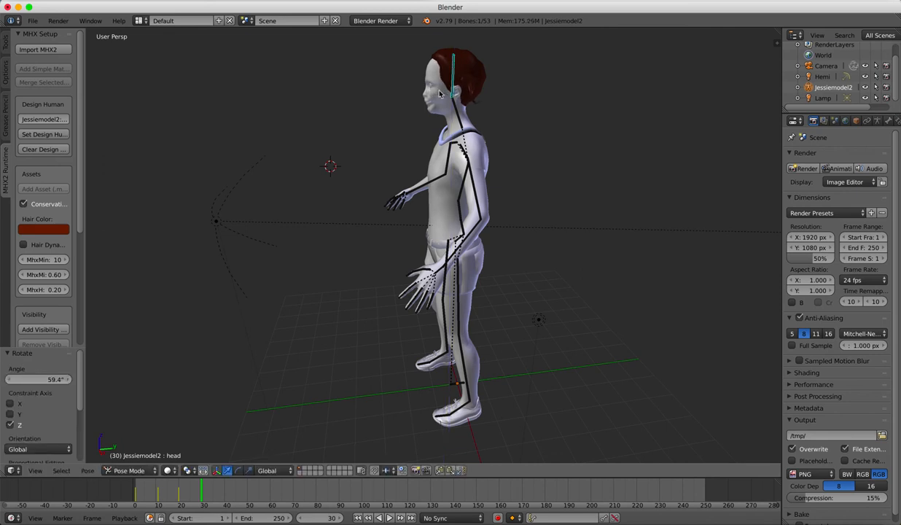
key("i")
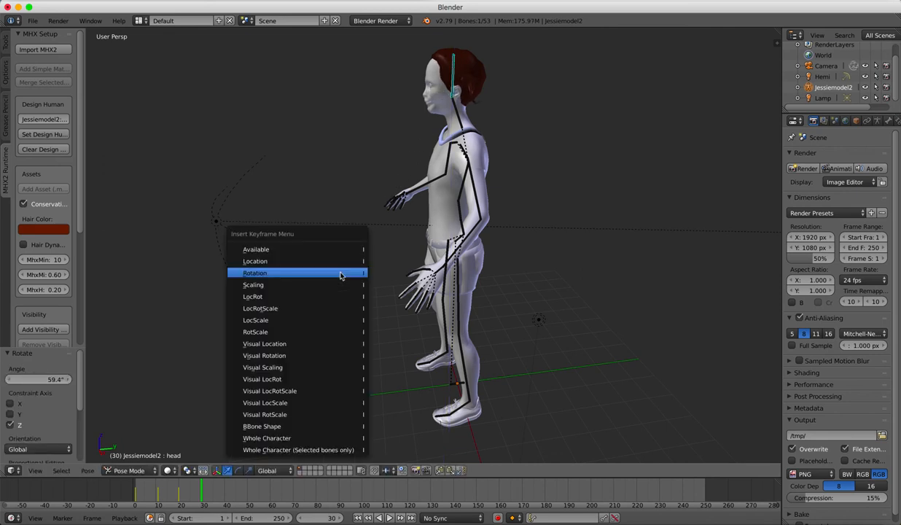
left_click(341, 274)
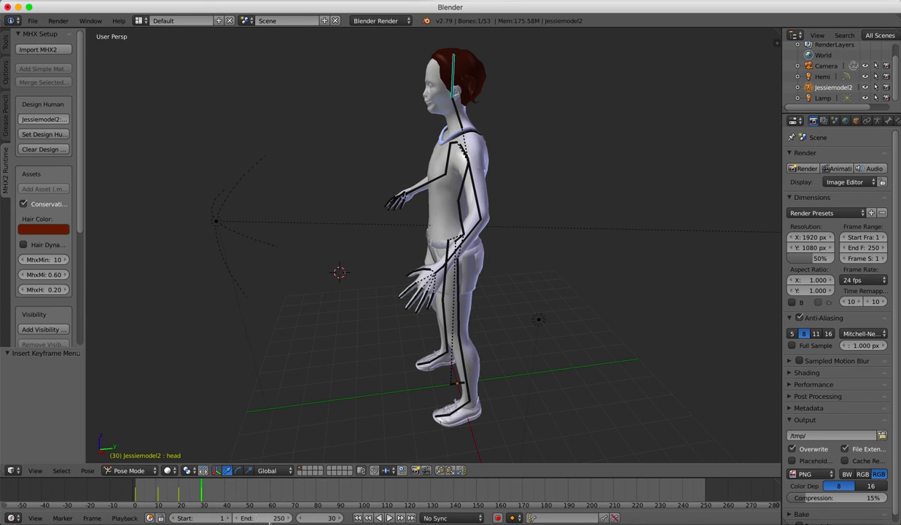
- Set the animation's end frame to 30 and play the head turn, stopping playback after checking it
left_click(272, 520)
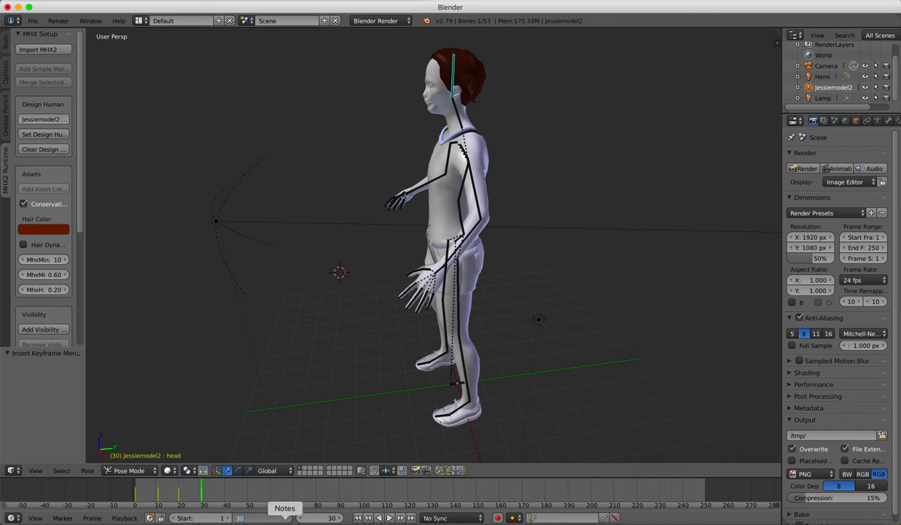
key("Return")
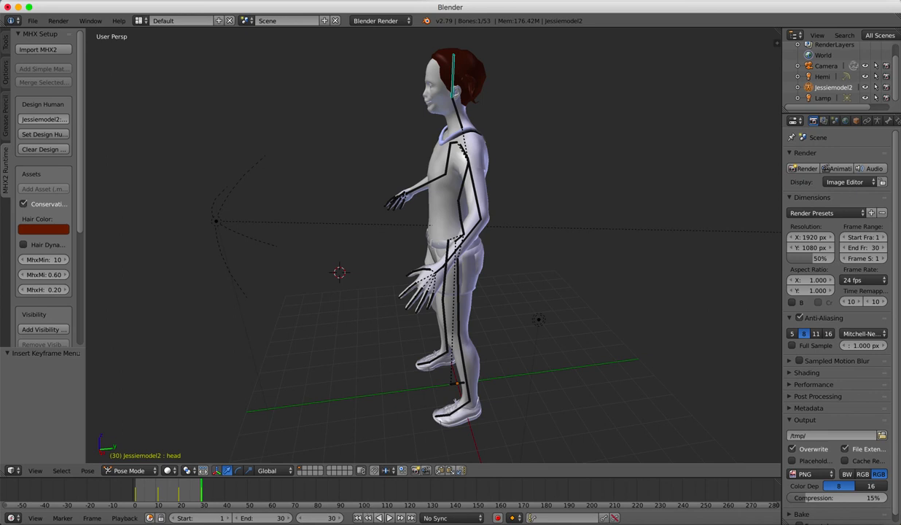
left_click(390, 519)
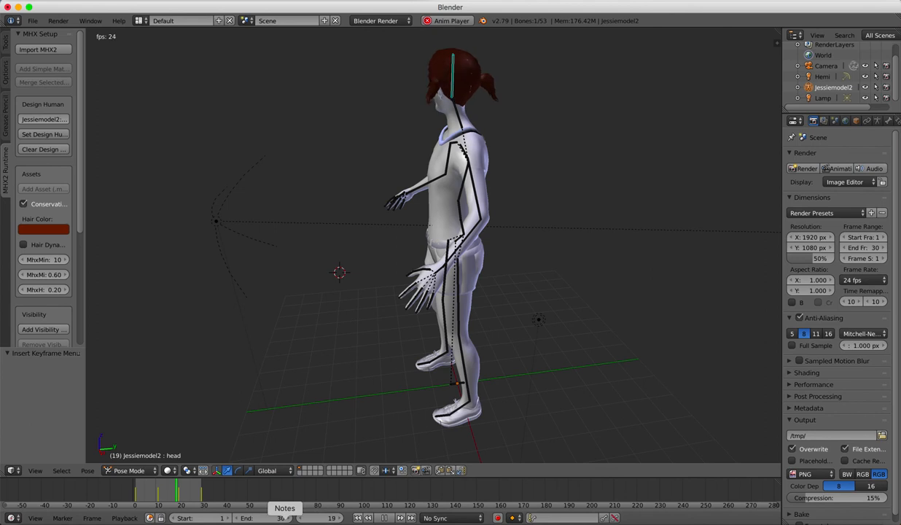
left_click(386, 517)
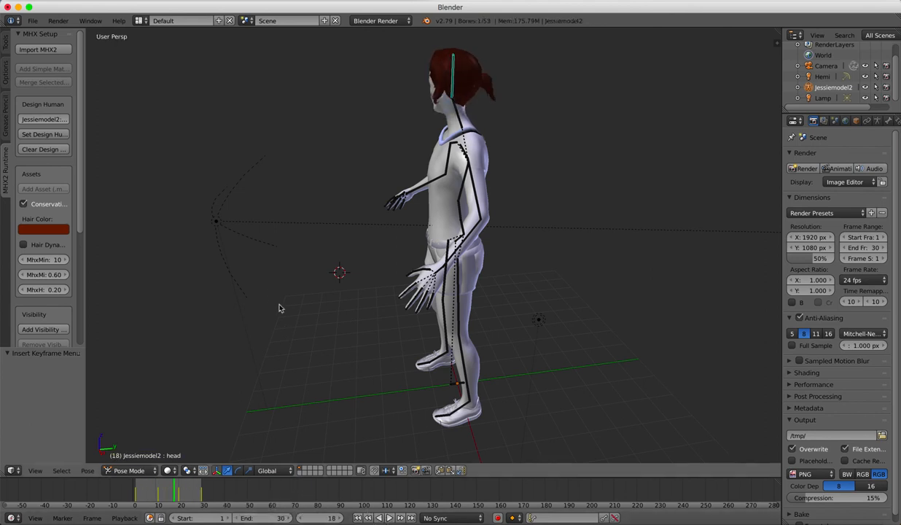
- Export the animated character in FBX format to the home folder as jessiehead.fbx
left_click(32, 21)
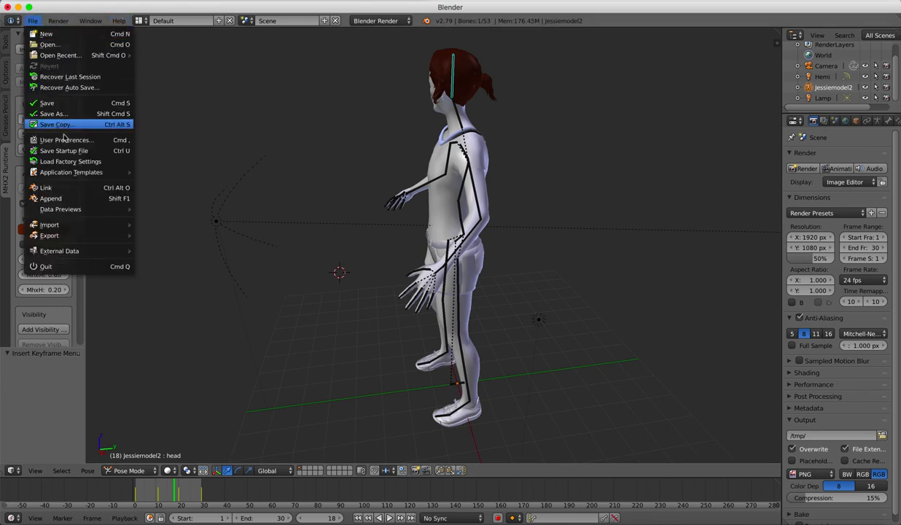
mouse_move(73, 173)
mouse_move(76, 235)
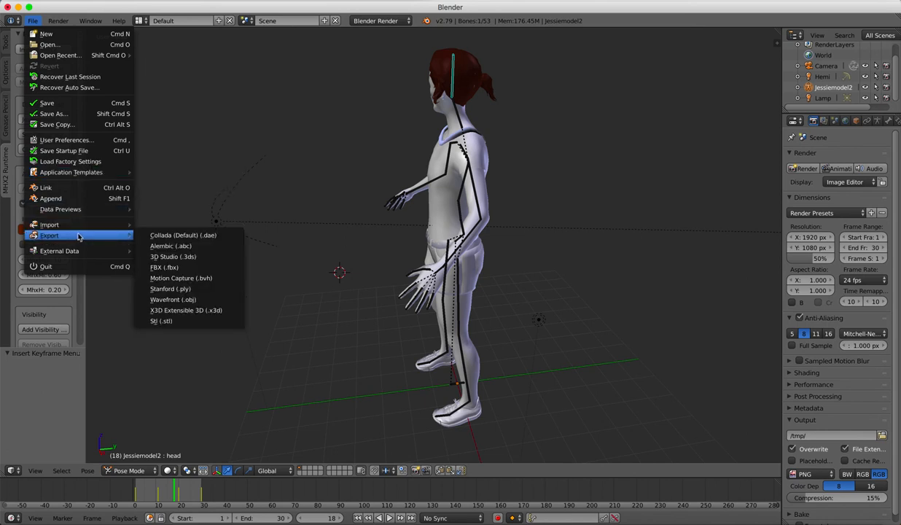
left_click(175, 266)
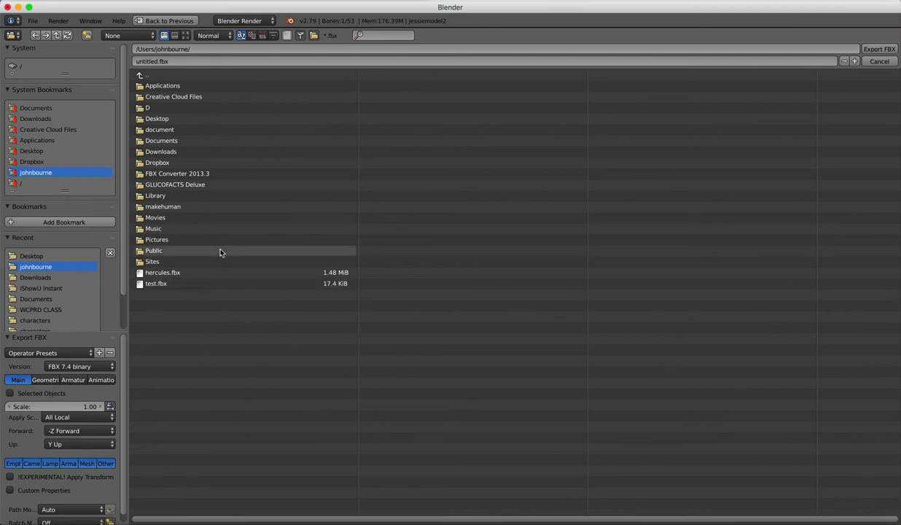
left_click(159, 63)
left_click(159, 62)
key("BackSpace")
key("BackSpace")
key("BackSpace")
key("BackSpace")
key("BackSpace")
key("BackSpace")
key("BackSpace")
key("BackSpace")
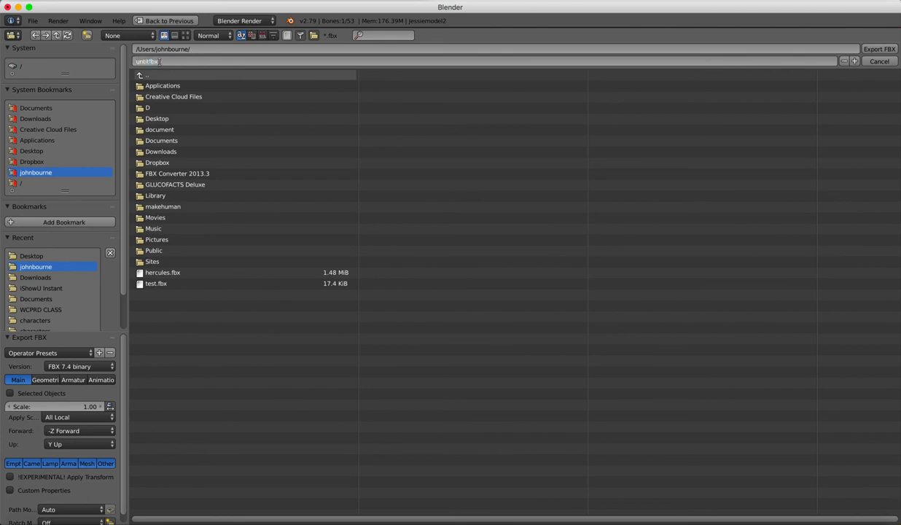
type("jessiehead")
key("Return")
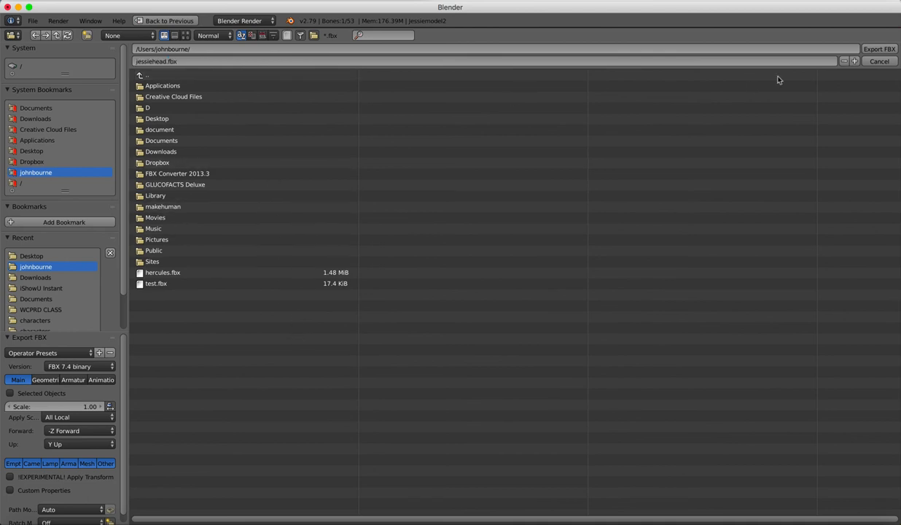
left_click(889, 50)
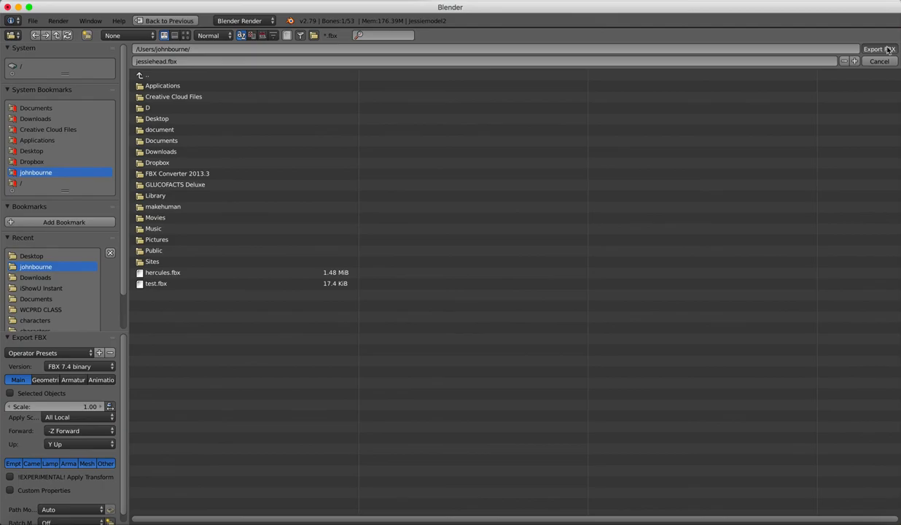